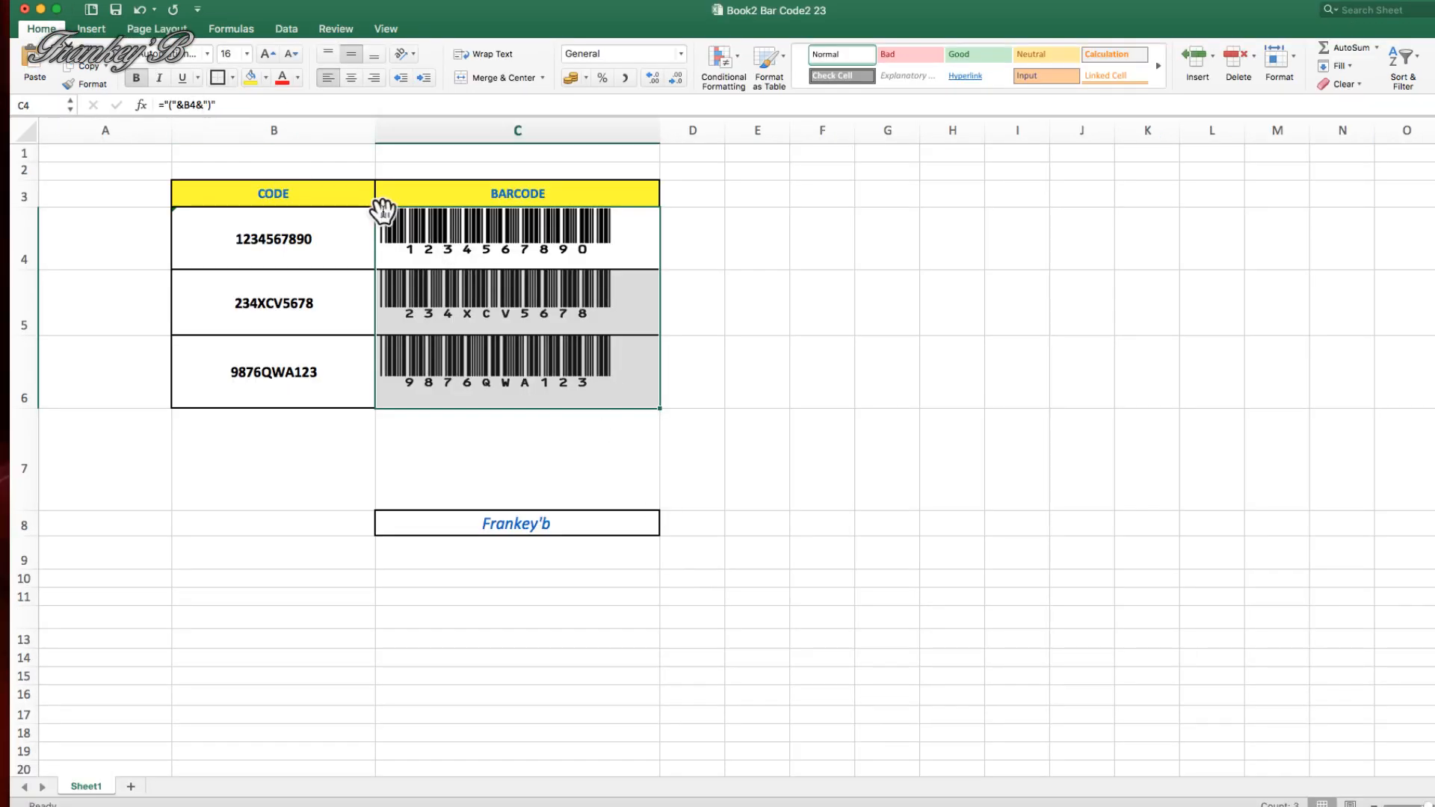
Clear the contents of barcode cells C4:C6 and apply the General number format to them
left_click_drag(387, 224, 540, 365)
key("Delete")
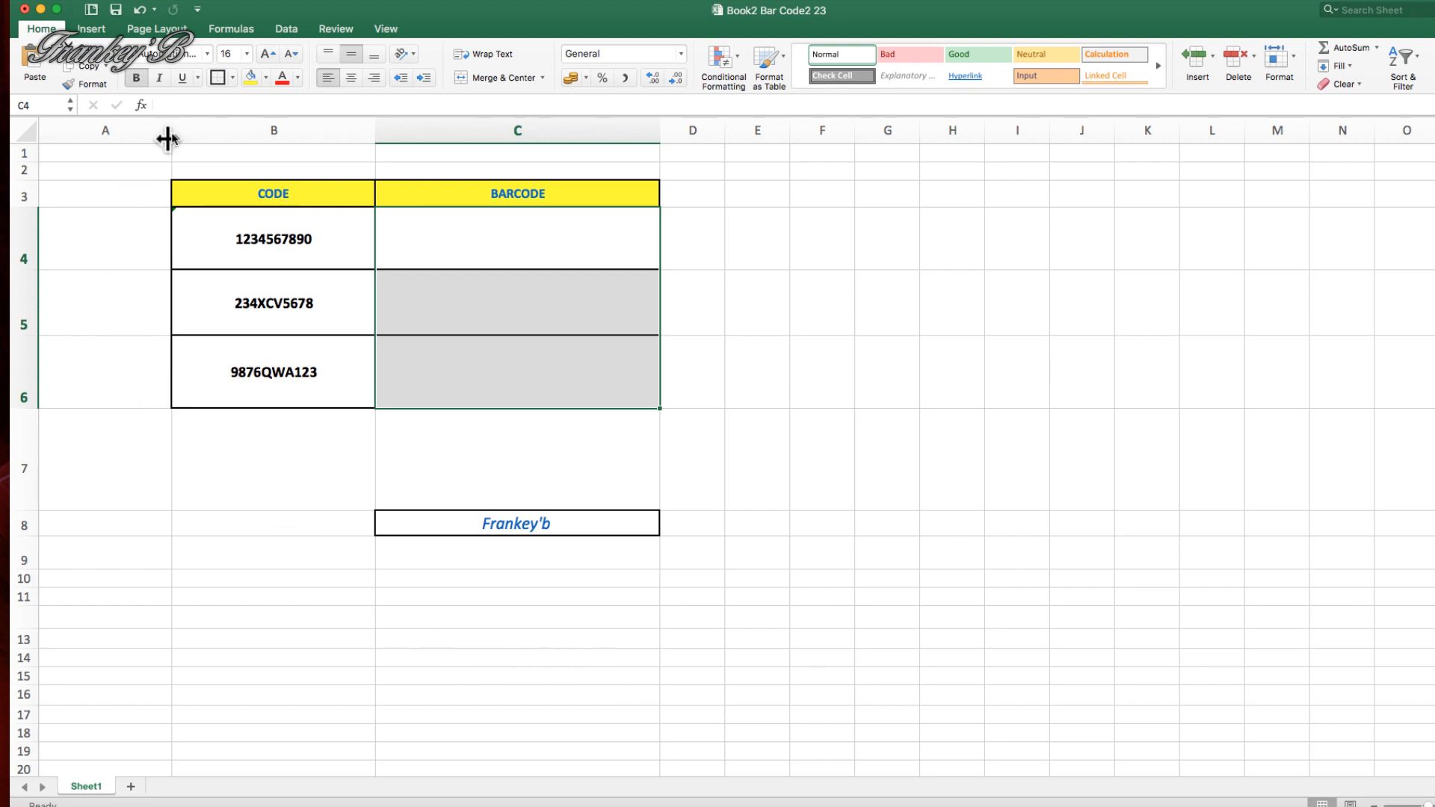
right_click(396, 238)
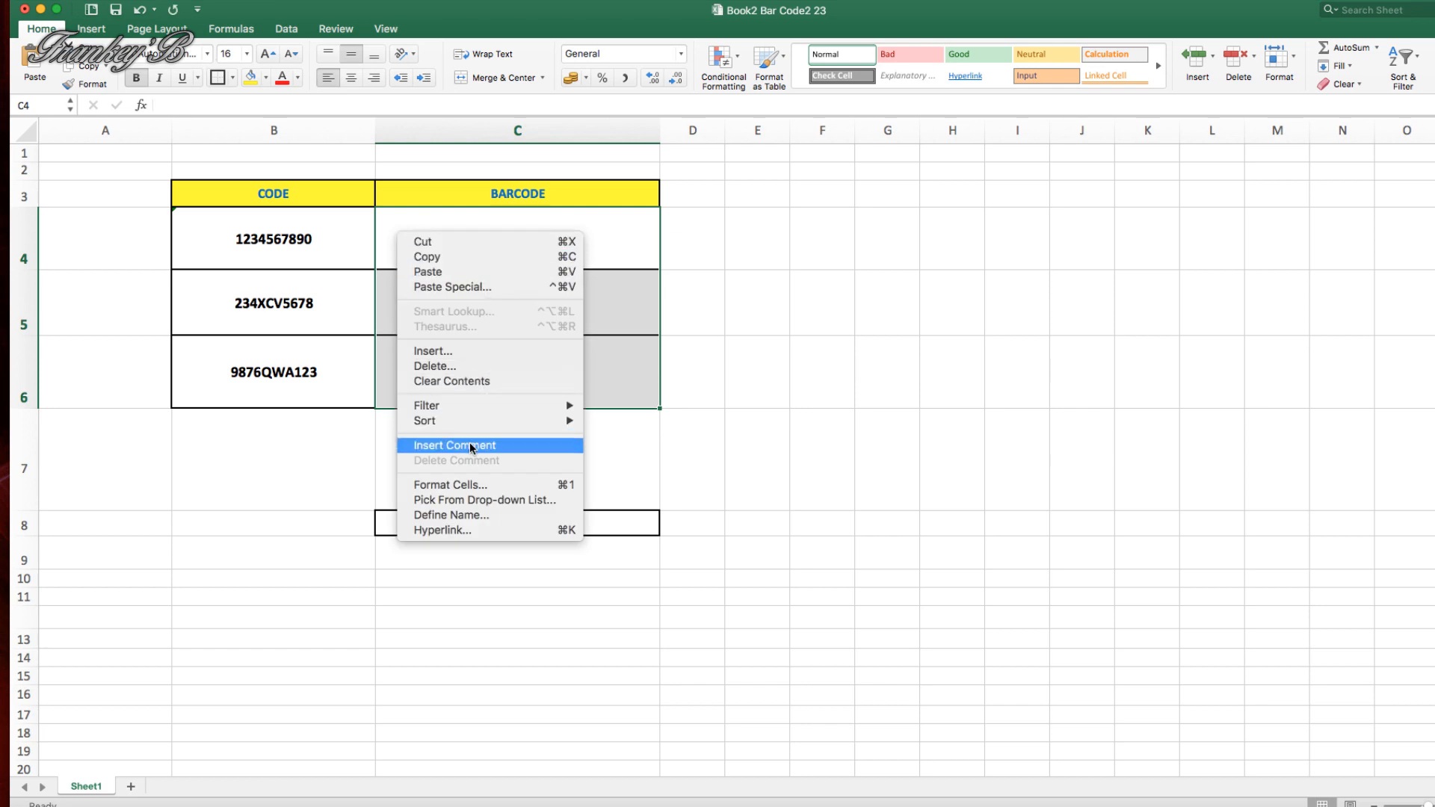
left_click(451, 487)
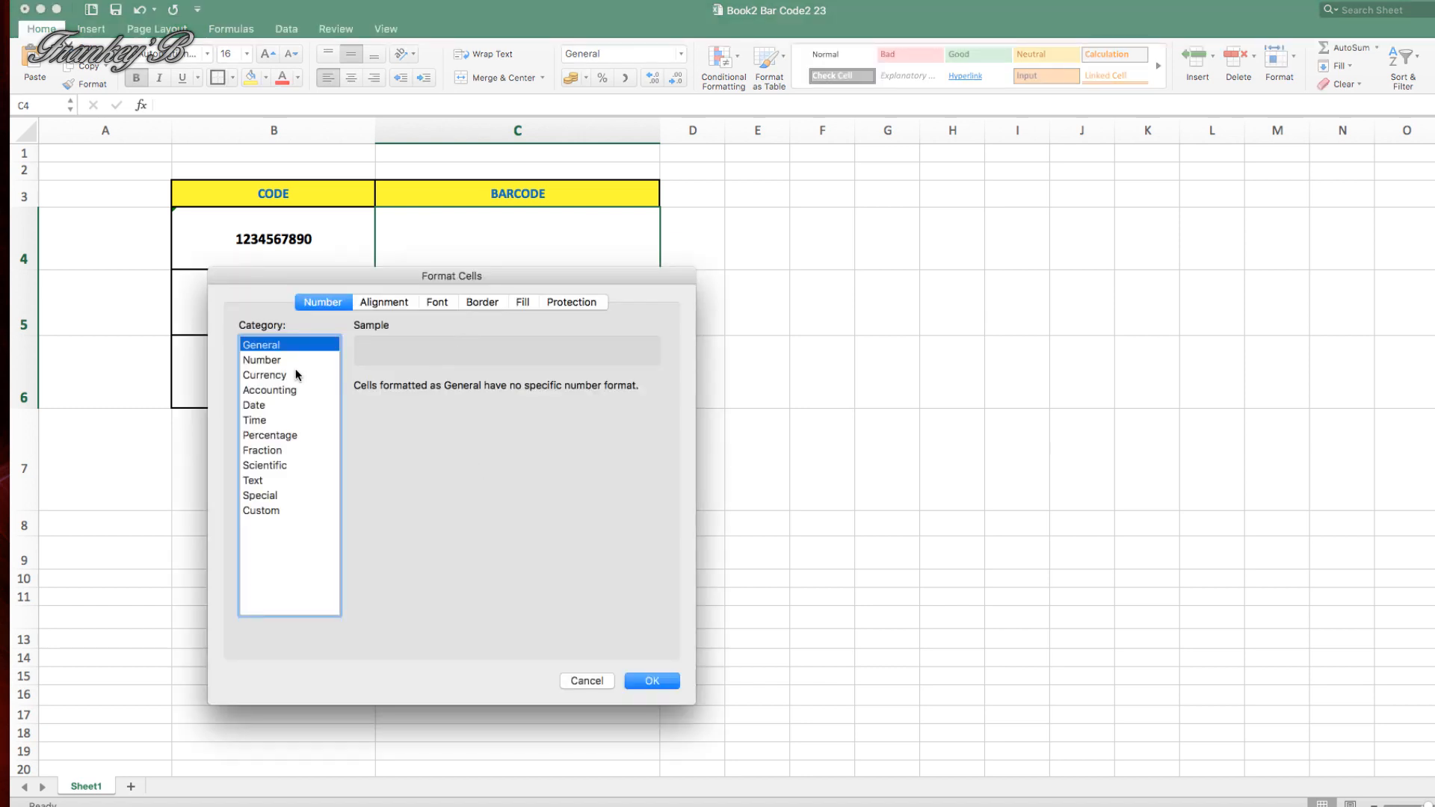
left_click(640, 680)
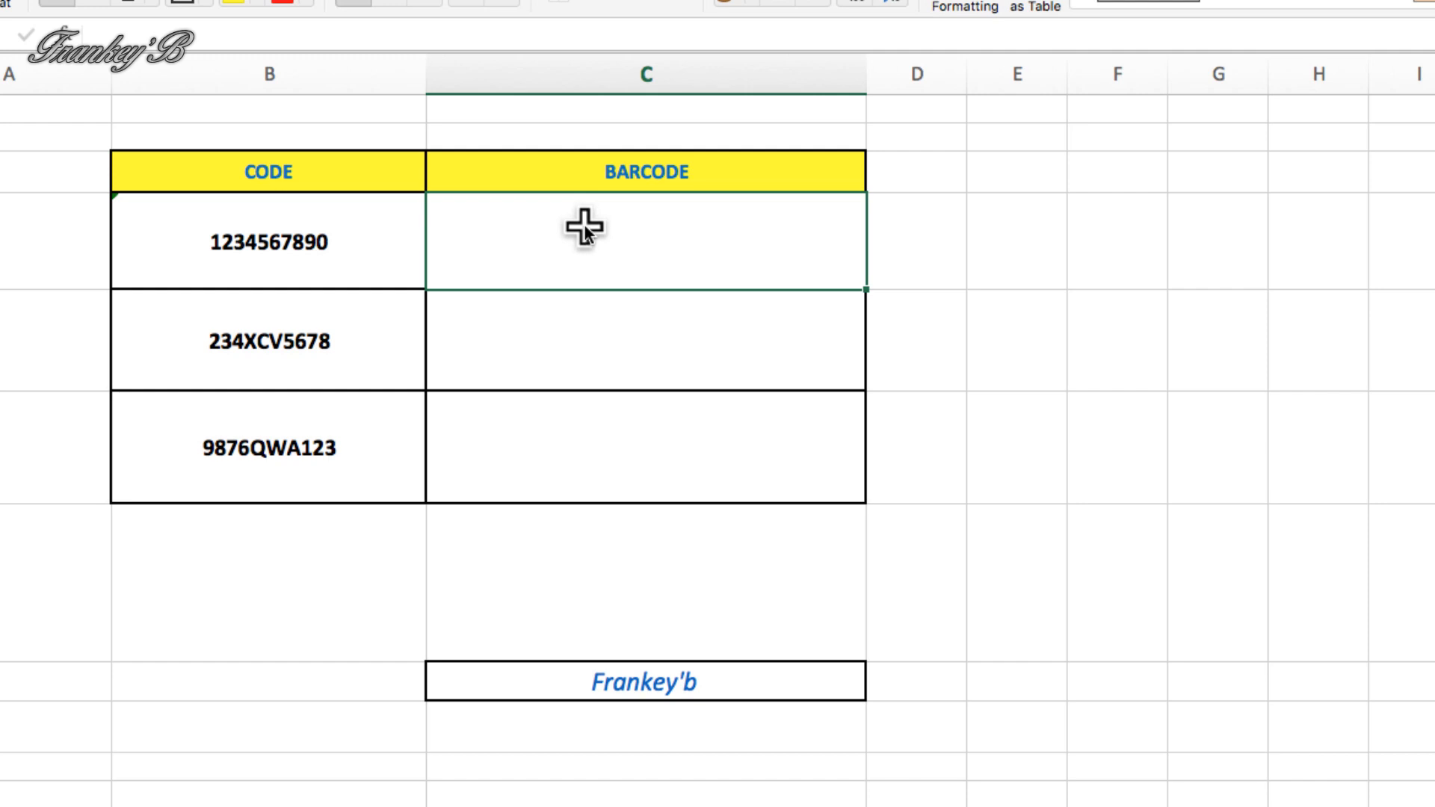
Enter the formula ="("&B4&")" in cell C4 to wrap the code in parentheses
type("=")
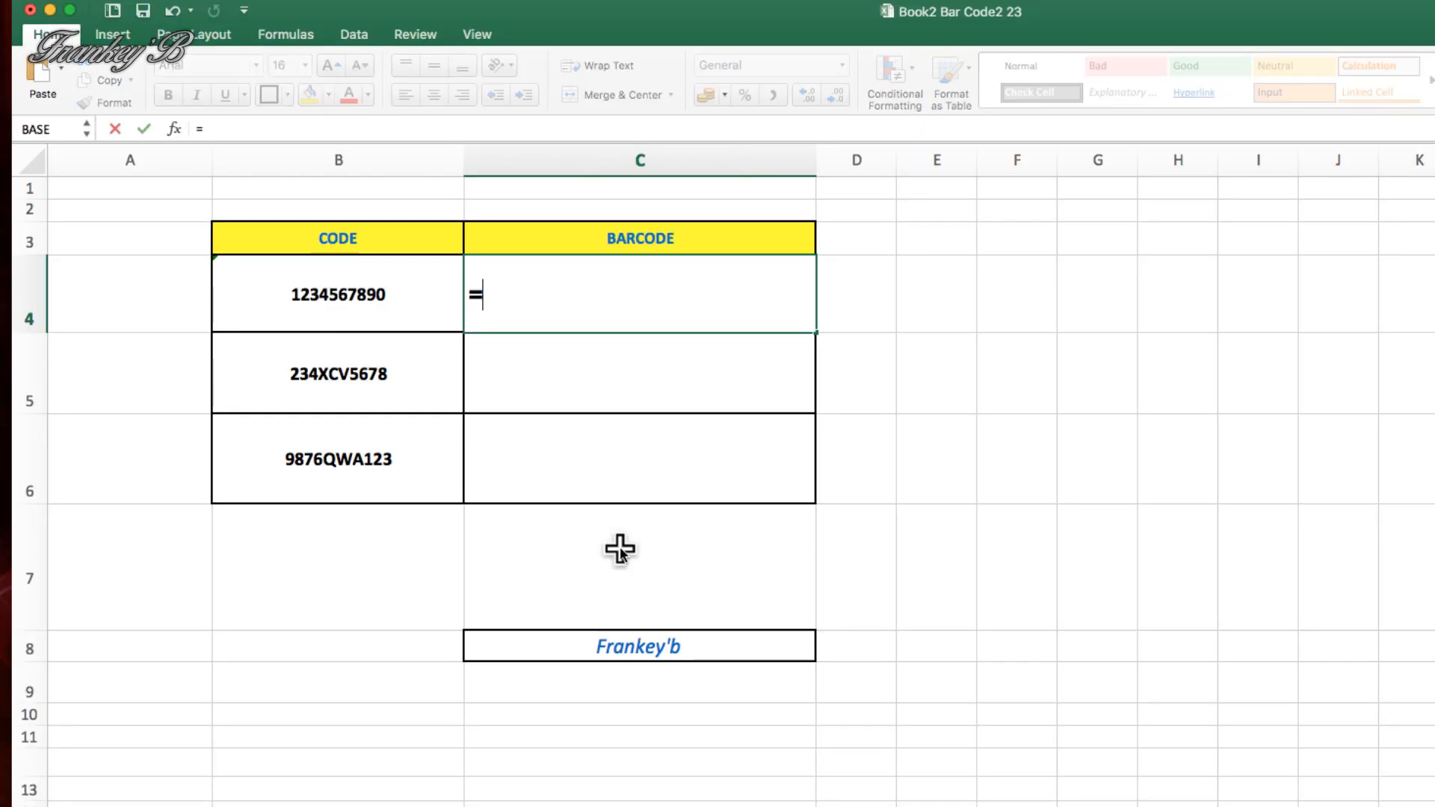
type("\"")
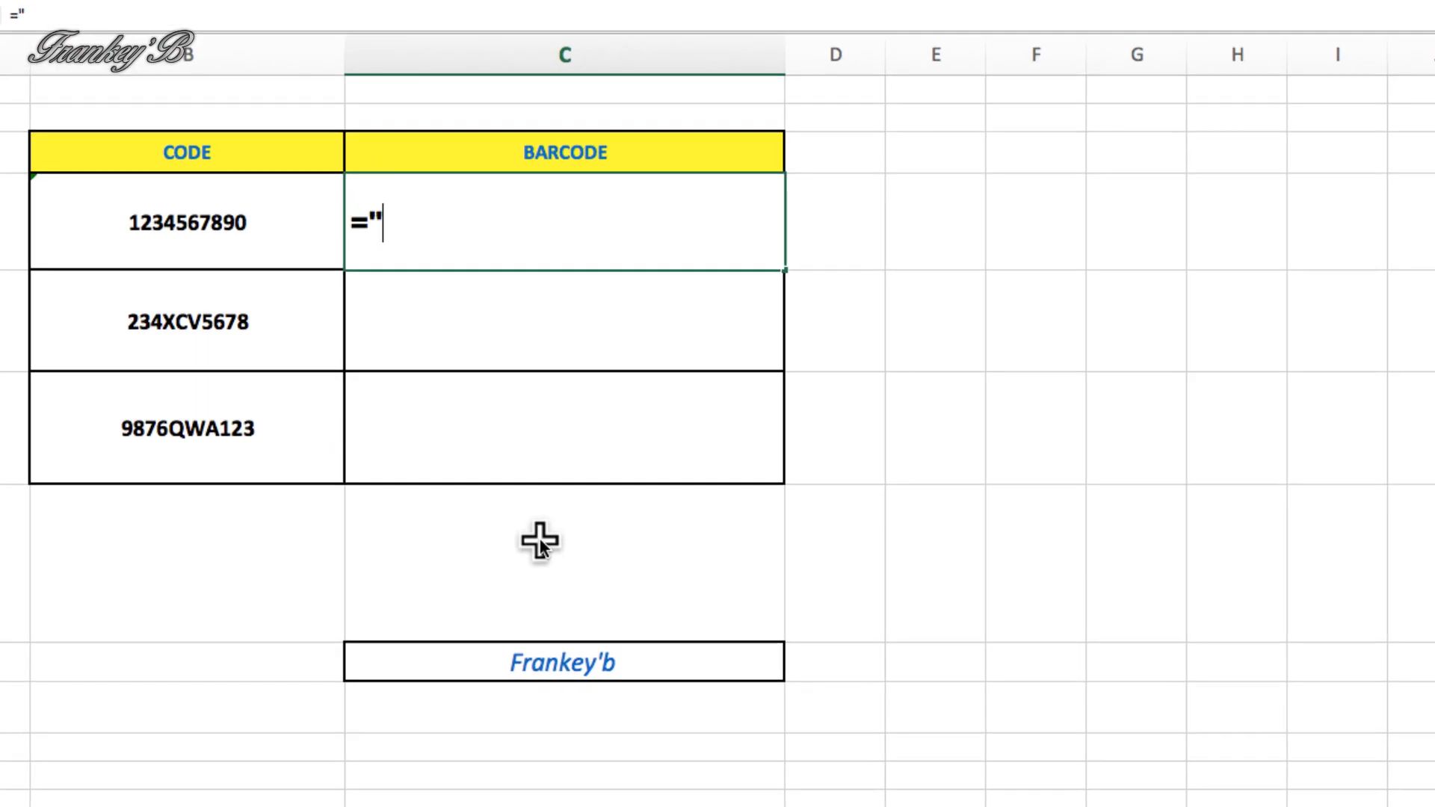
type("(")
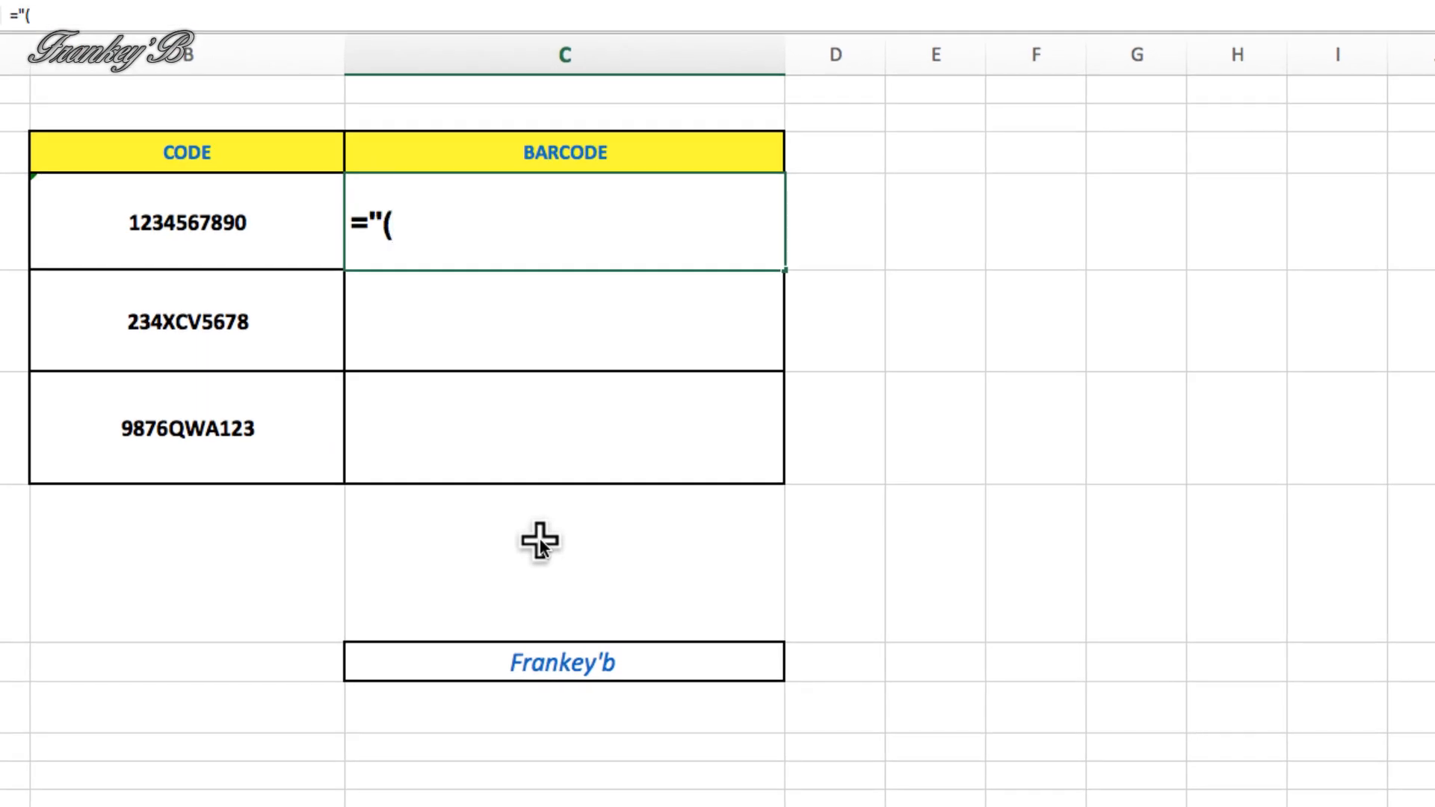
type("\"&")
type("B")
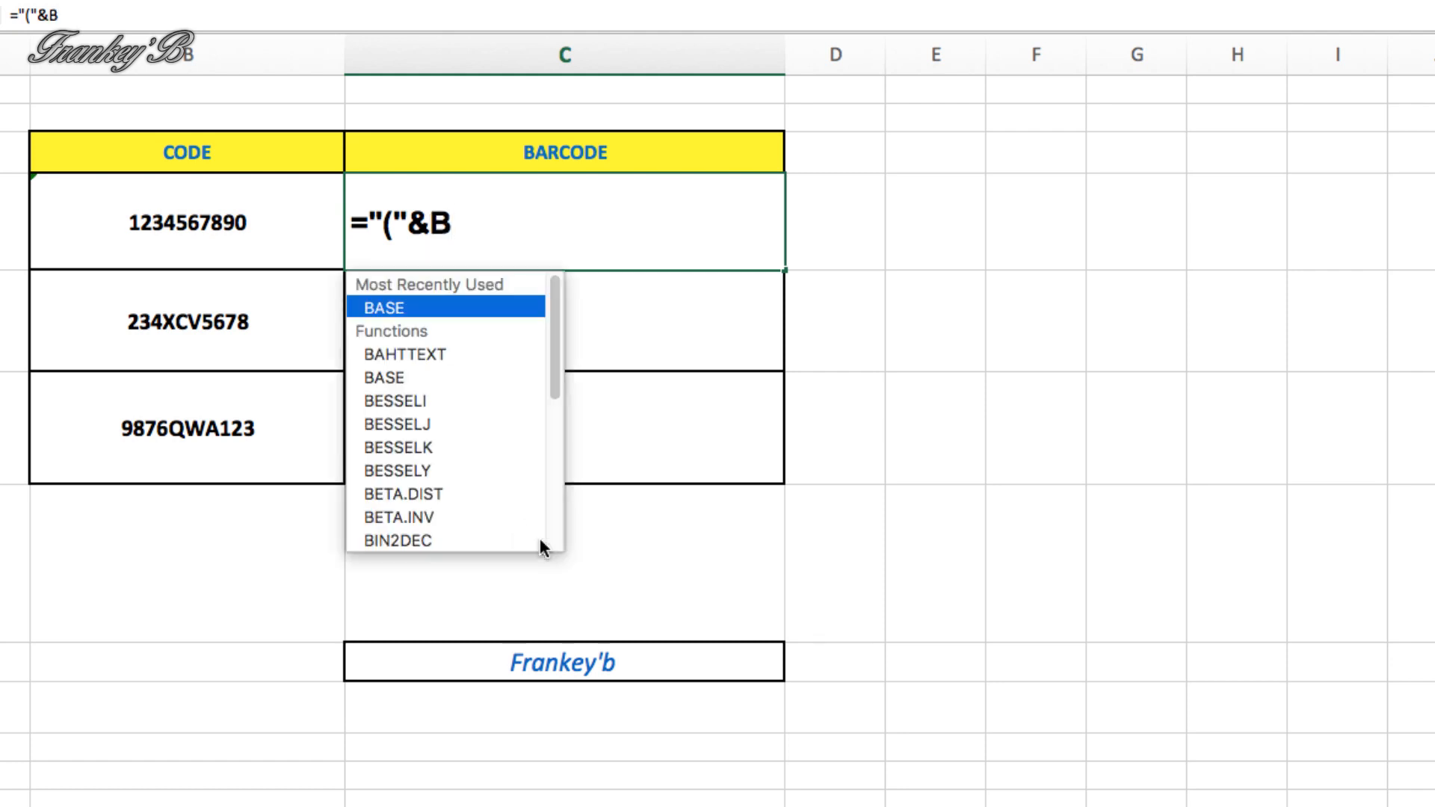
type("4")
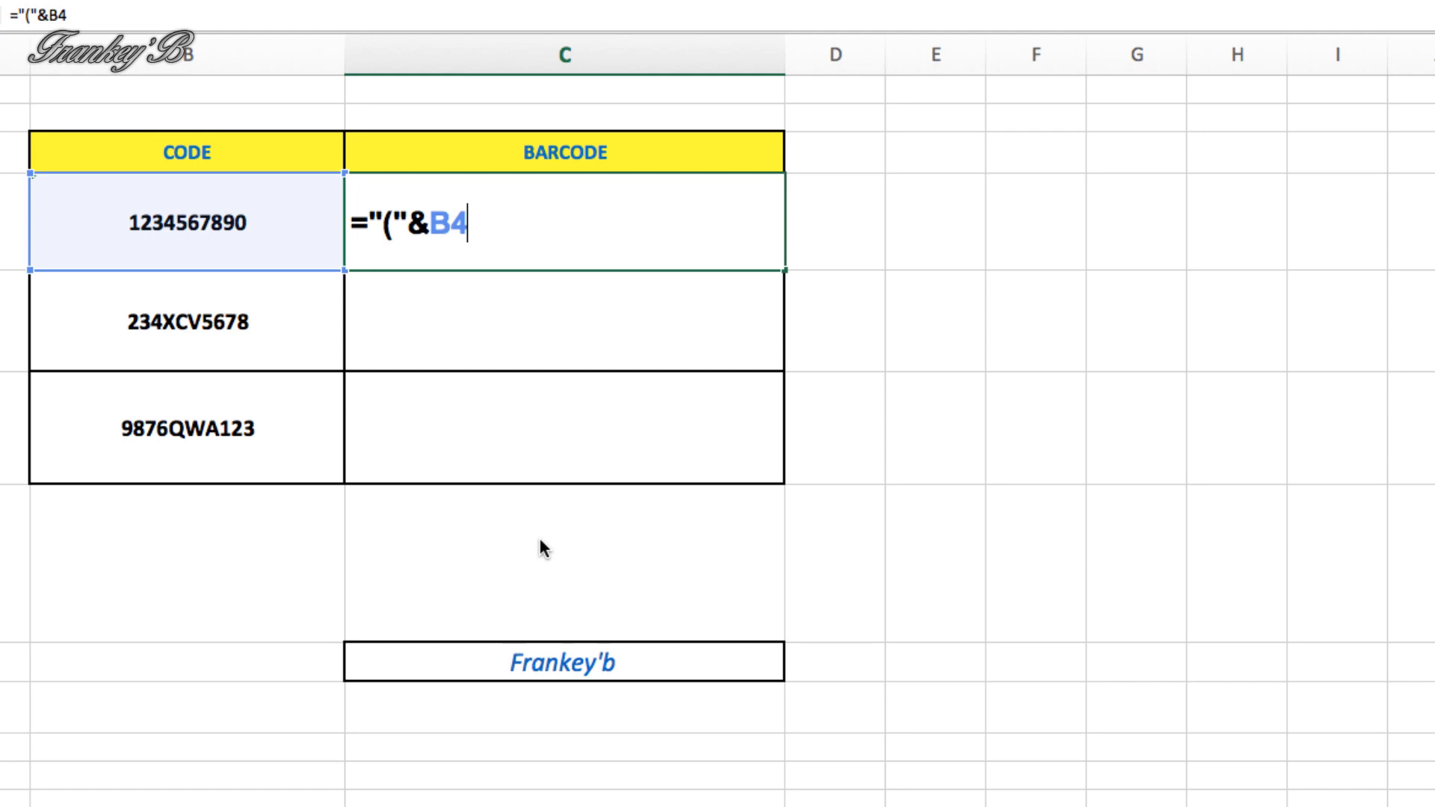
type("&\")")
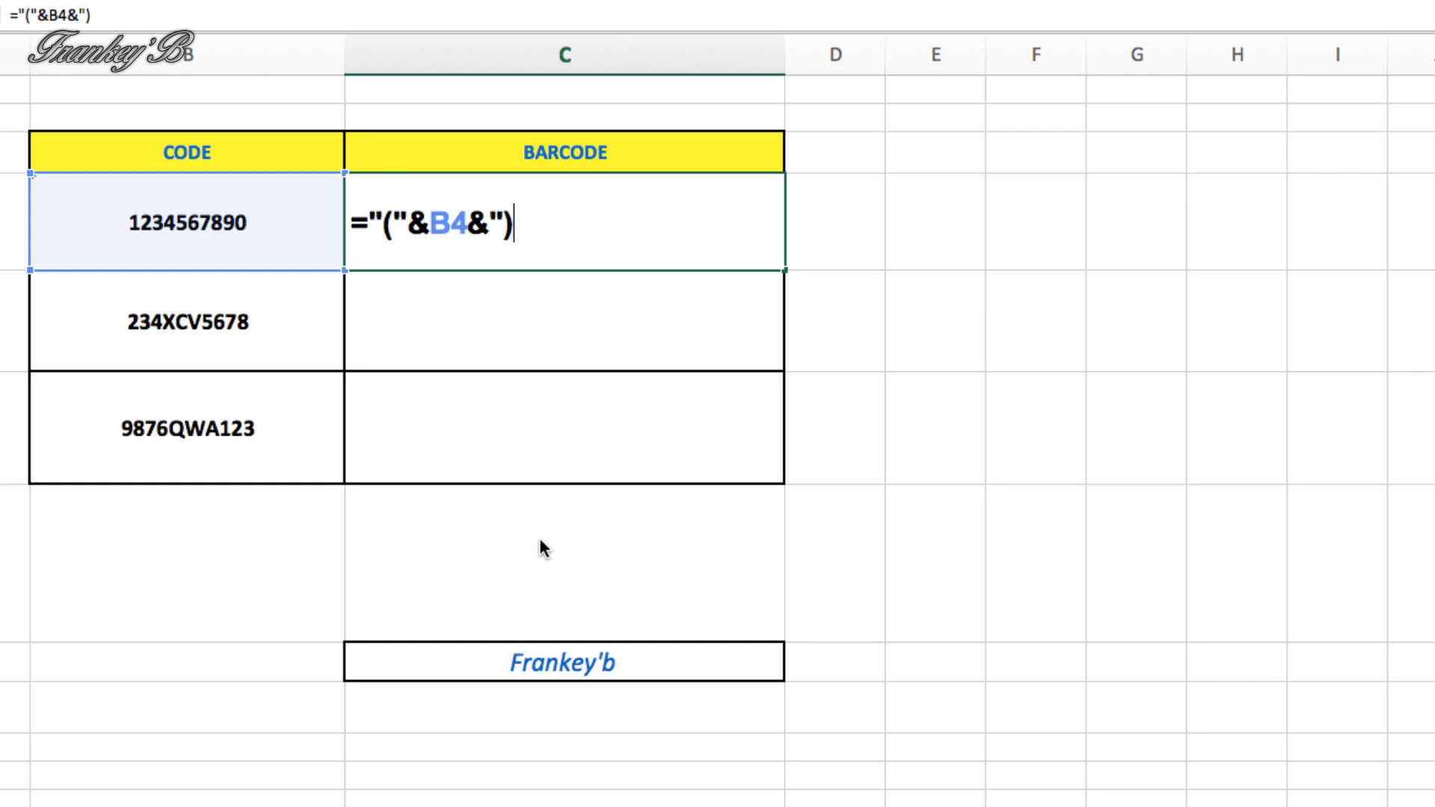
type("\"")
key("Return")
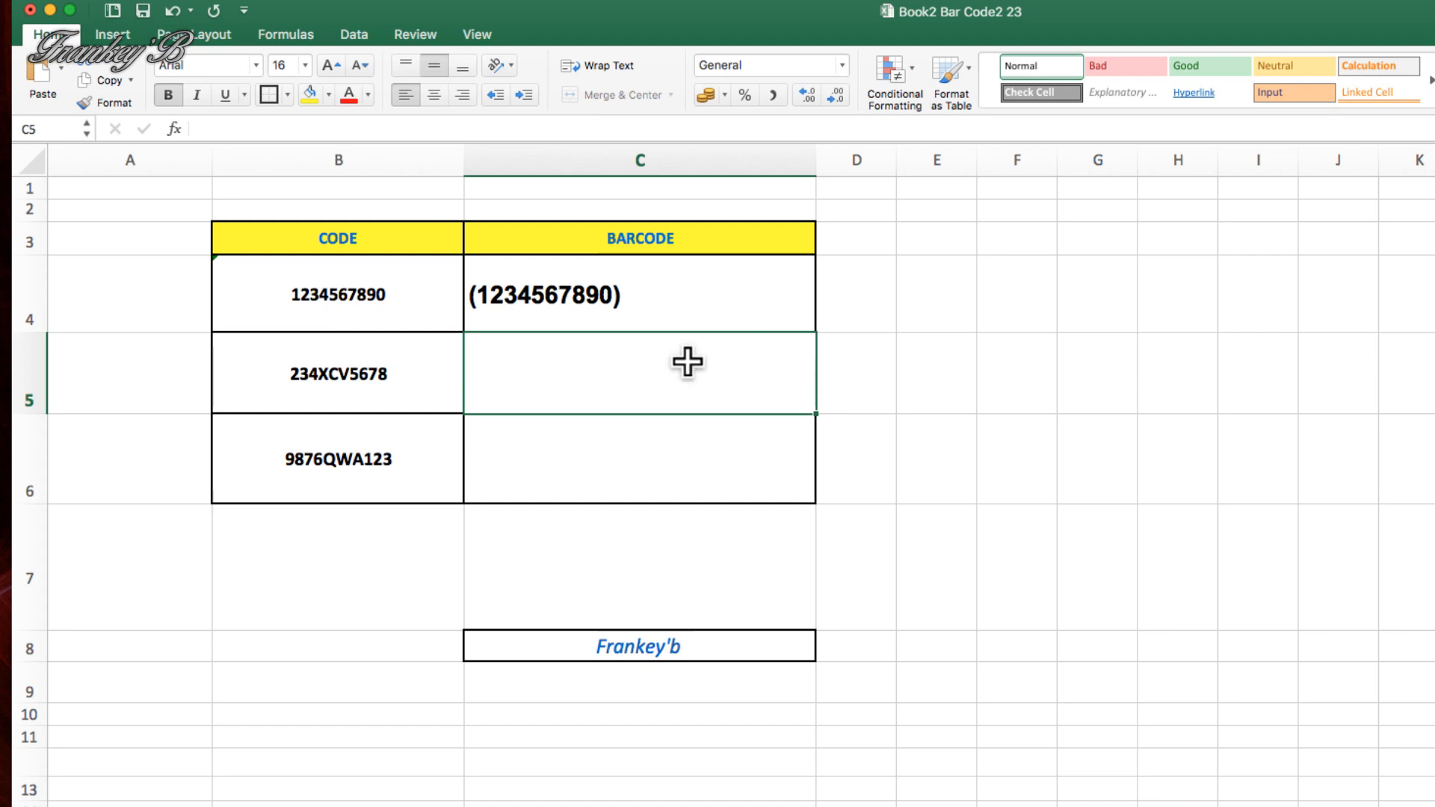
Fill the C4 formula down to C6 and apply the IDAutomationHC39M Free Version font to C4:C6
left_click(707, 300)
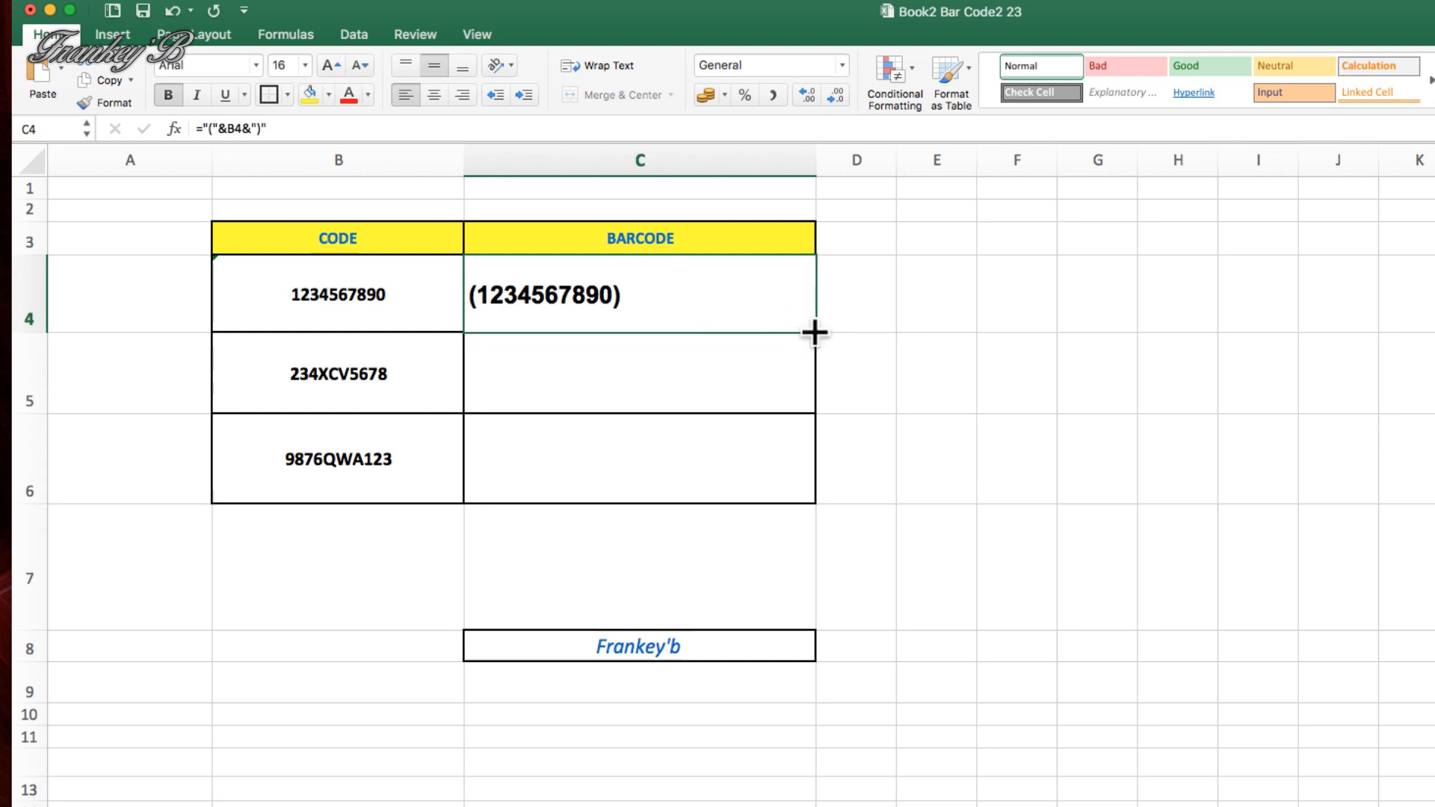
left_click_drag(815, 334, 818, 505)
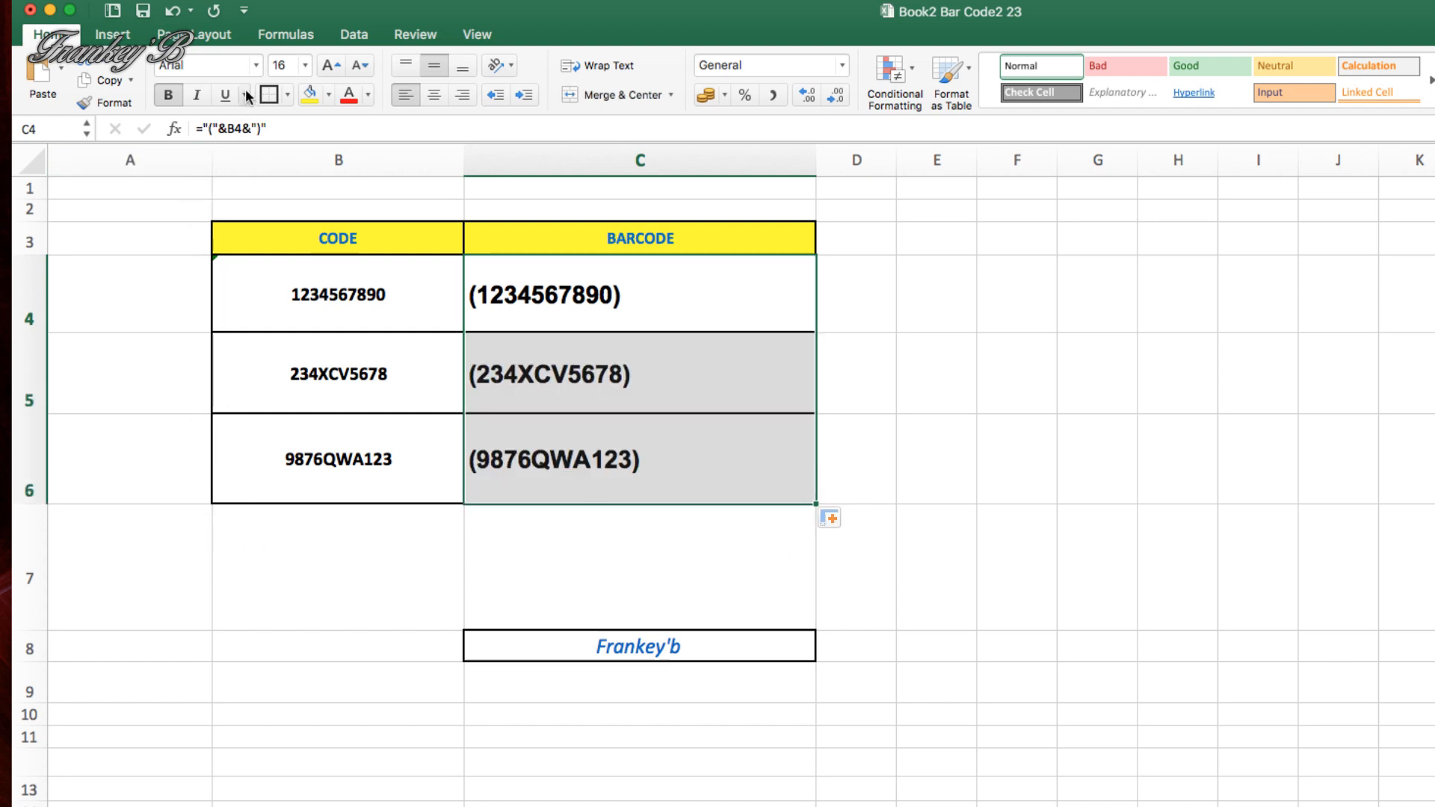
left_click(256, 66)
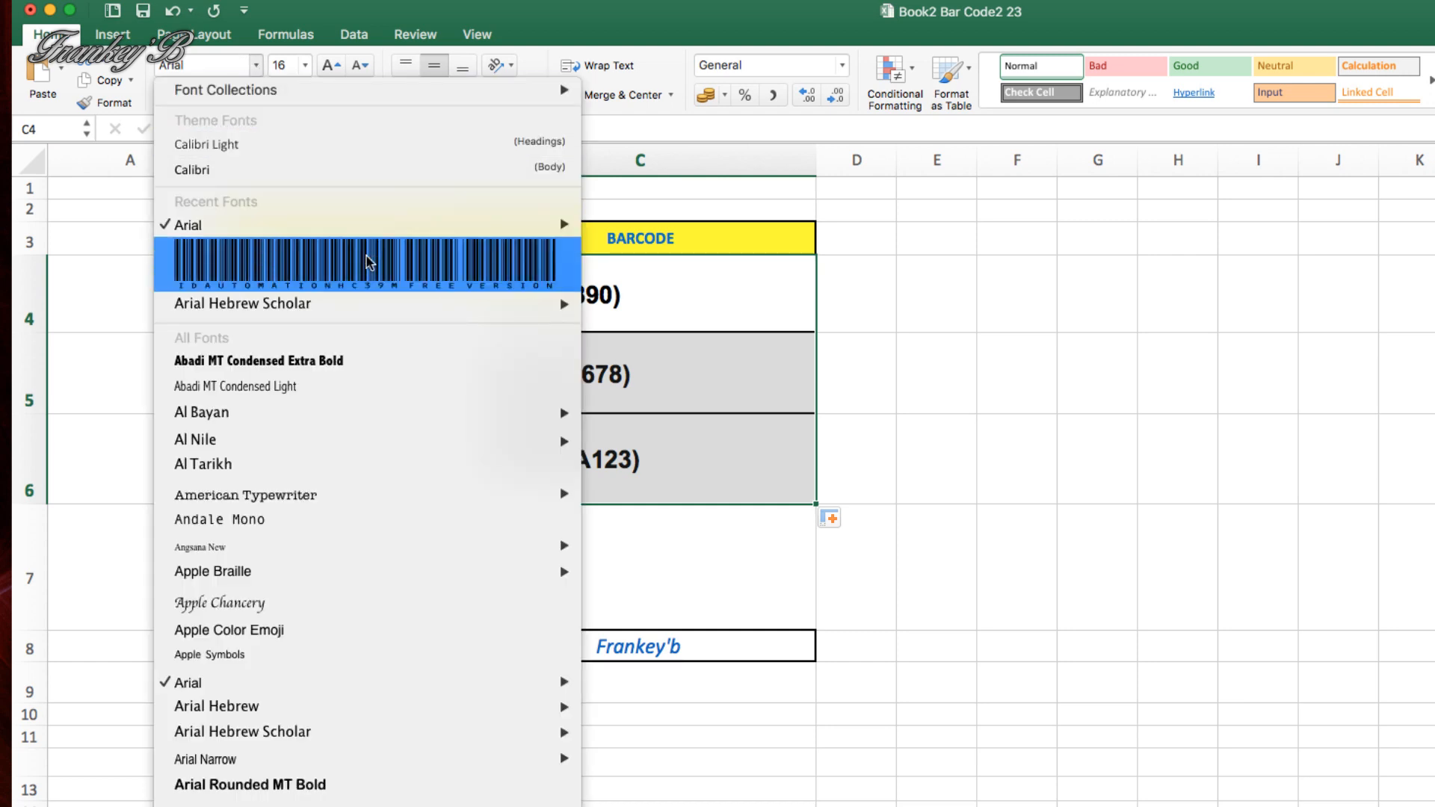
left_click(484, 272)
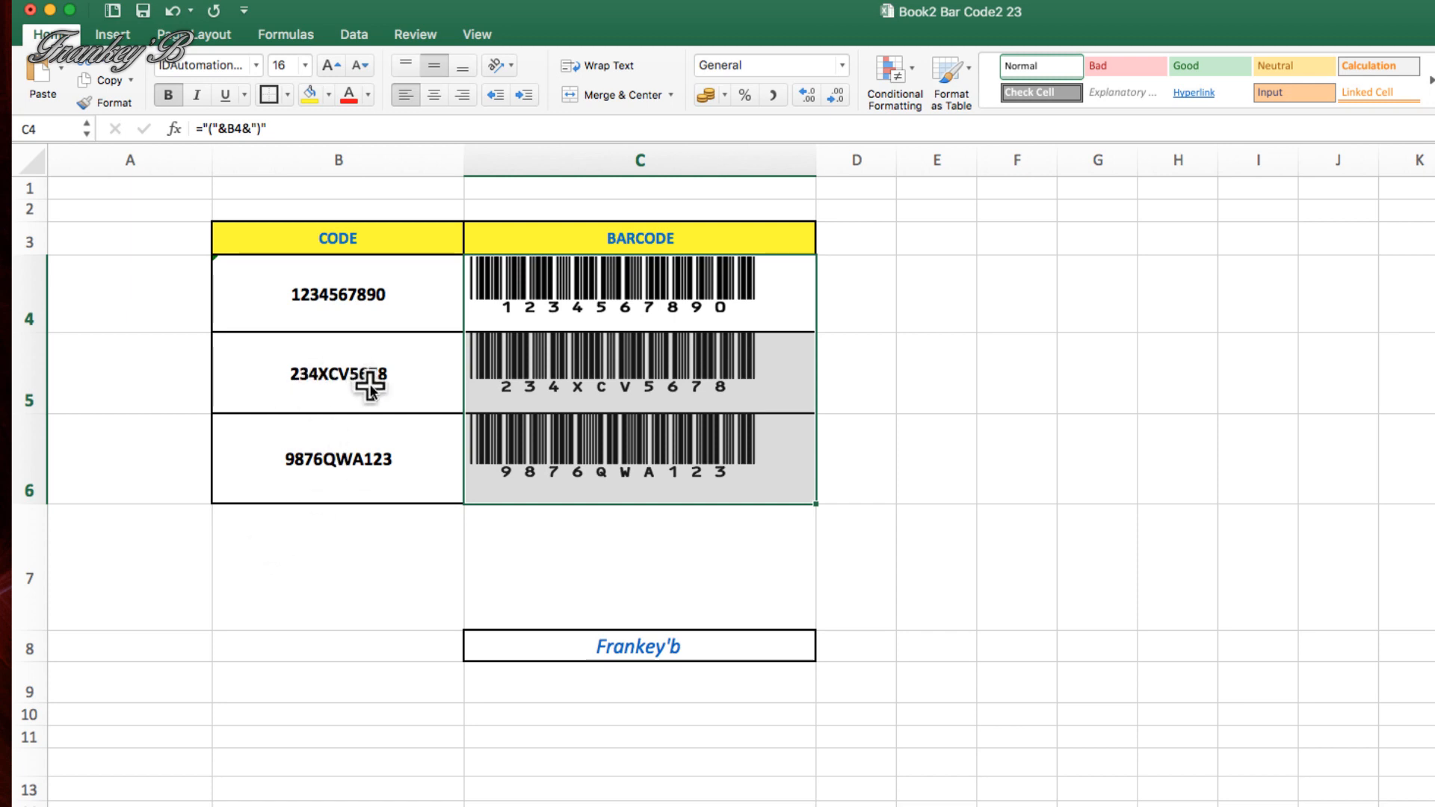
left_click(304, 298)
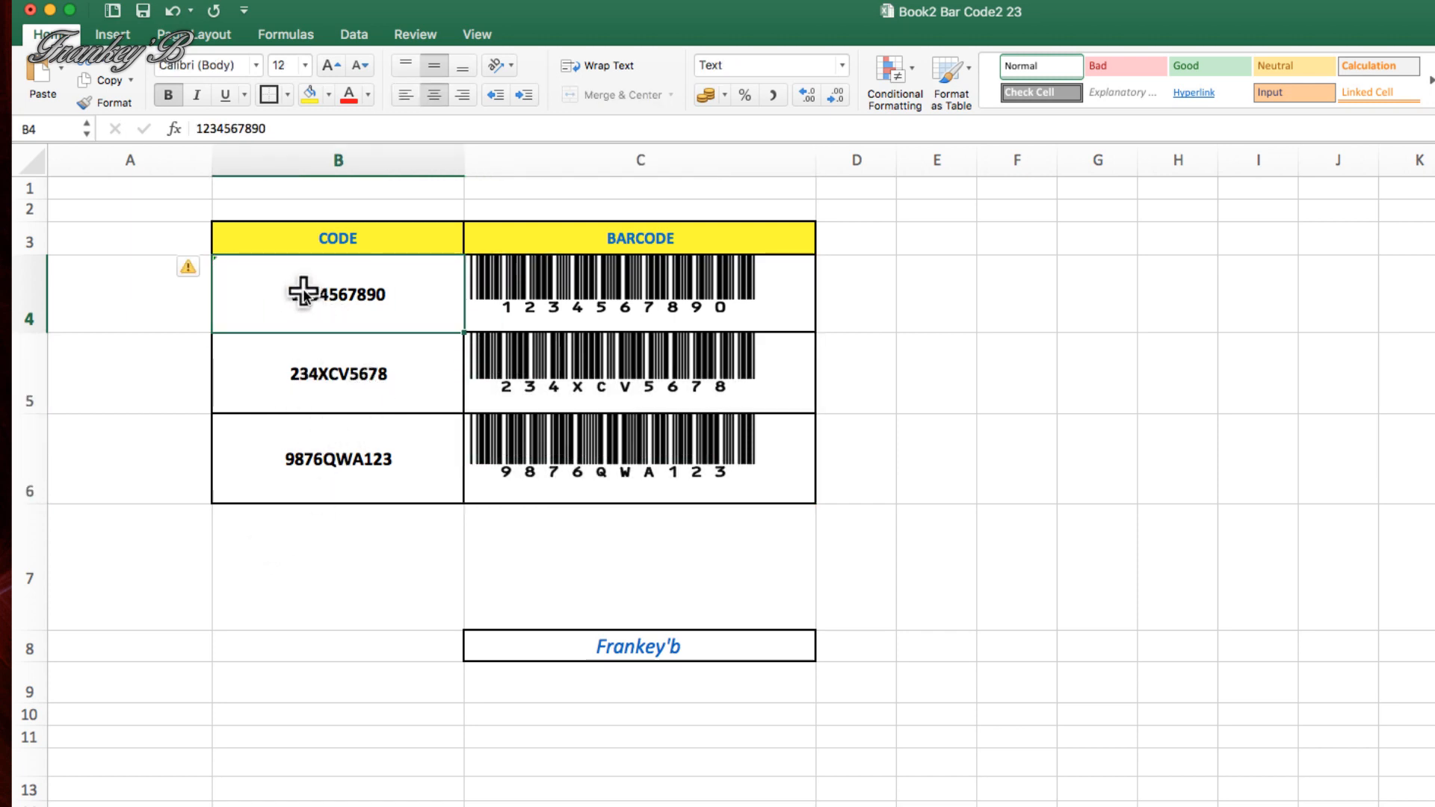
double_click(300, 293)
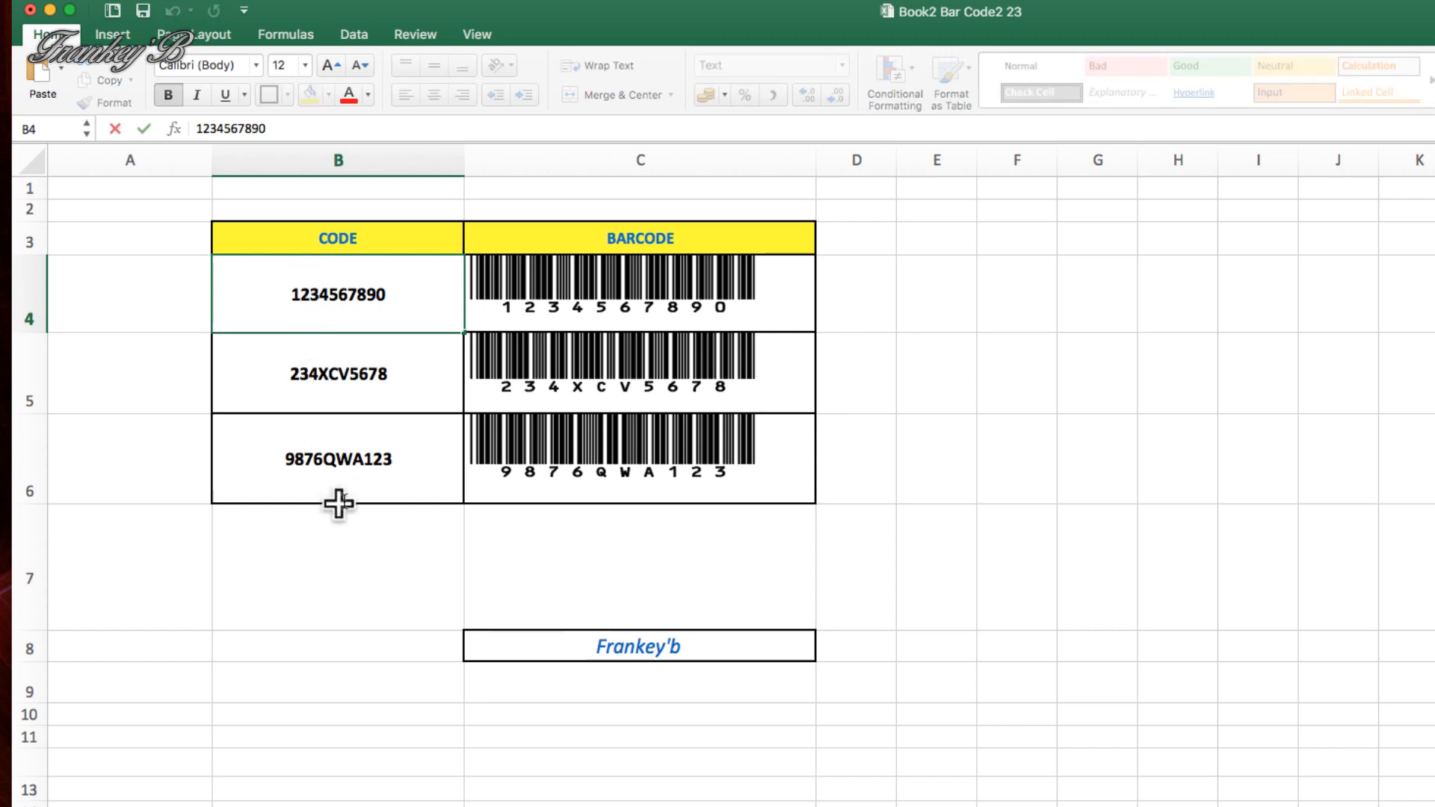
key("BackSpace")
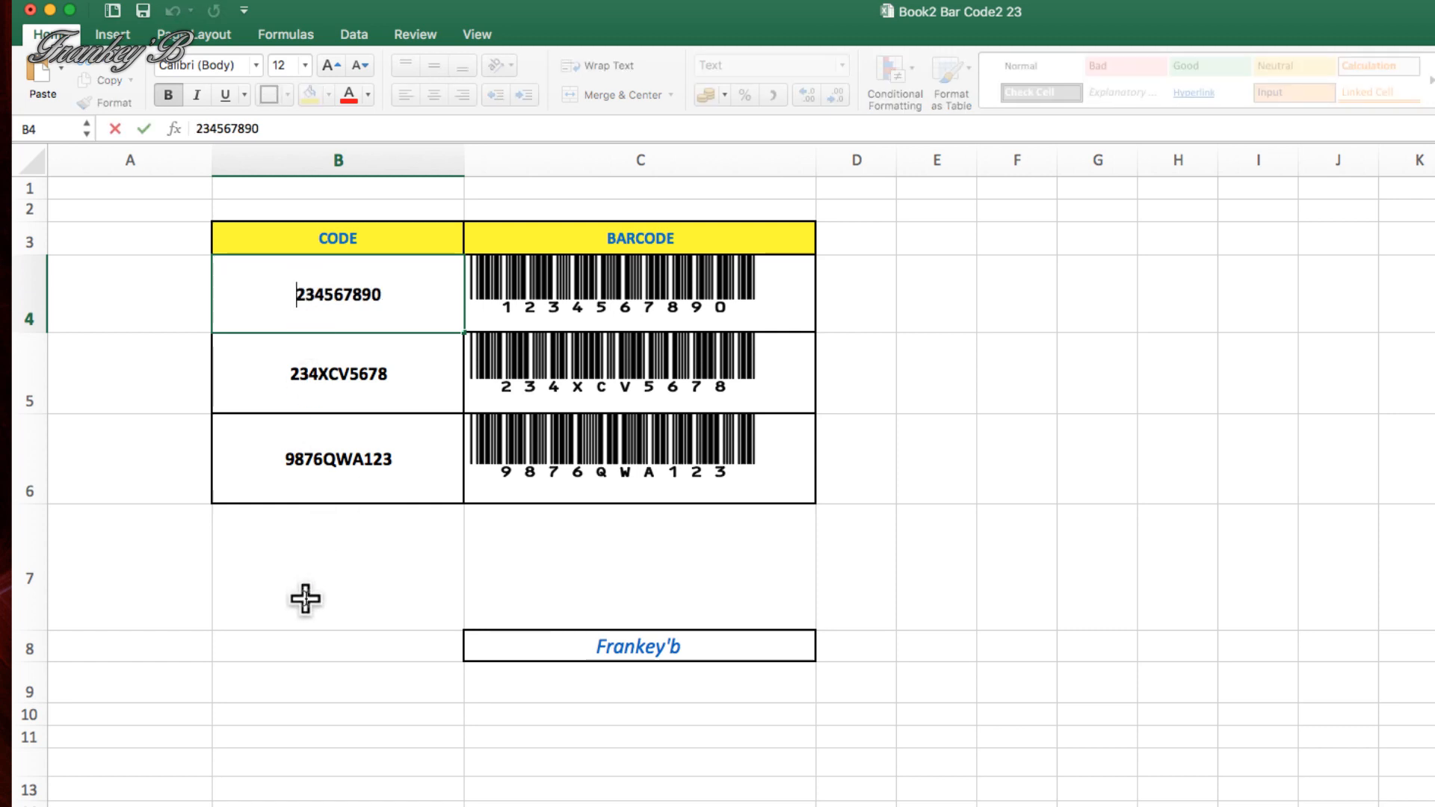
type("2")
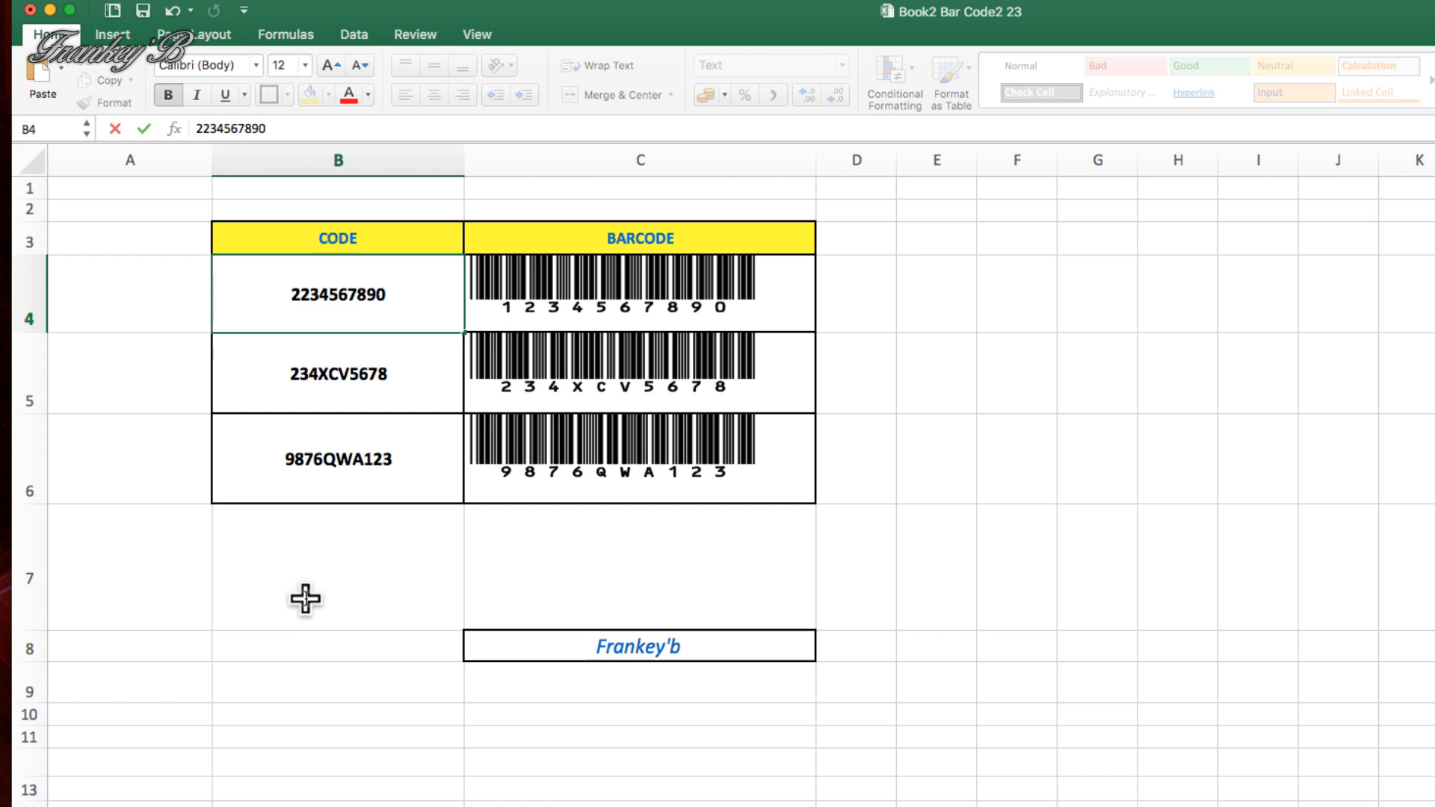
key("Return")
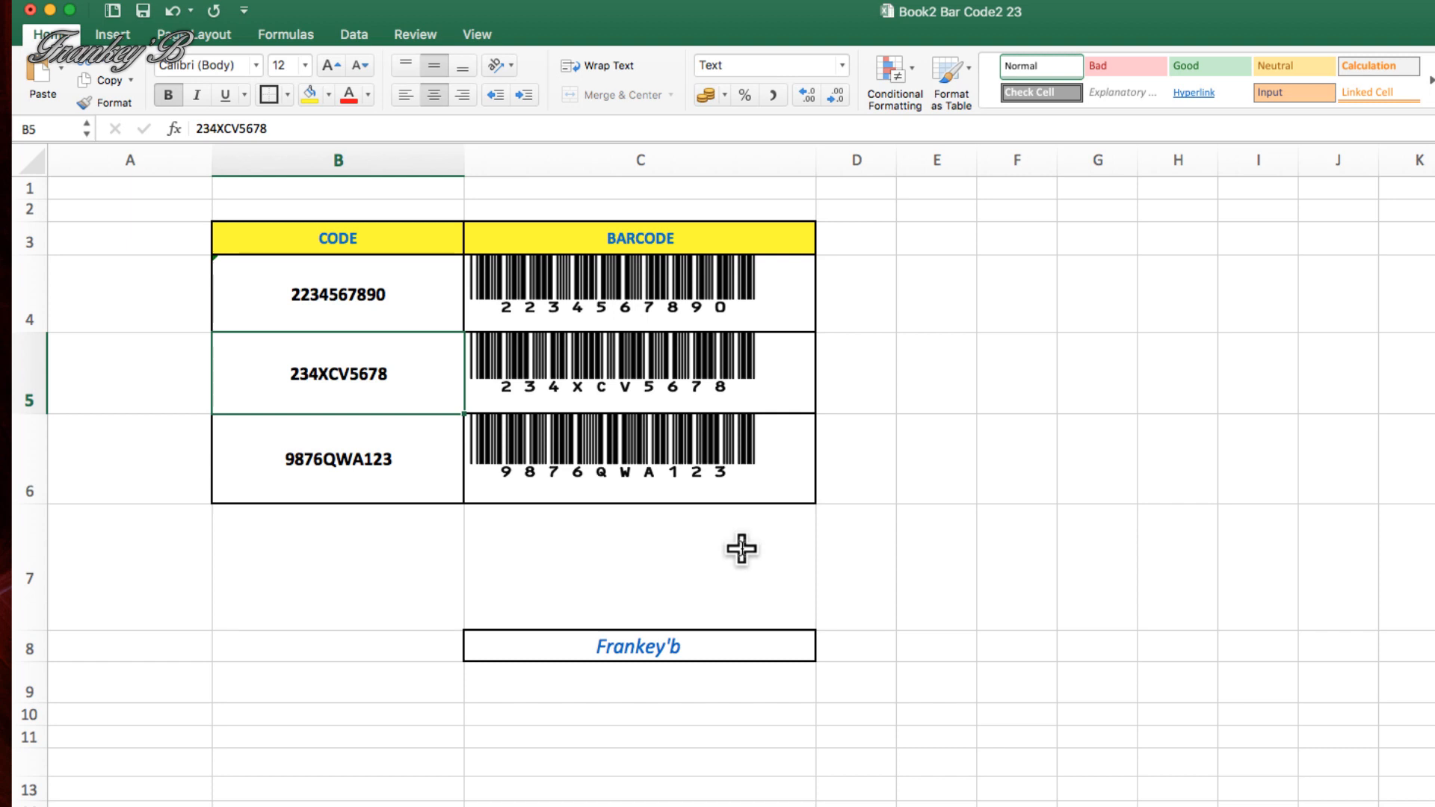
Look through the list of installed fonts for the barcode font, leaving the cell's font as it is
left_click(255, 65)
scroll(318, 410, "down", 10)
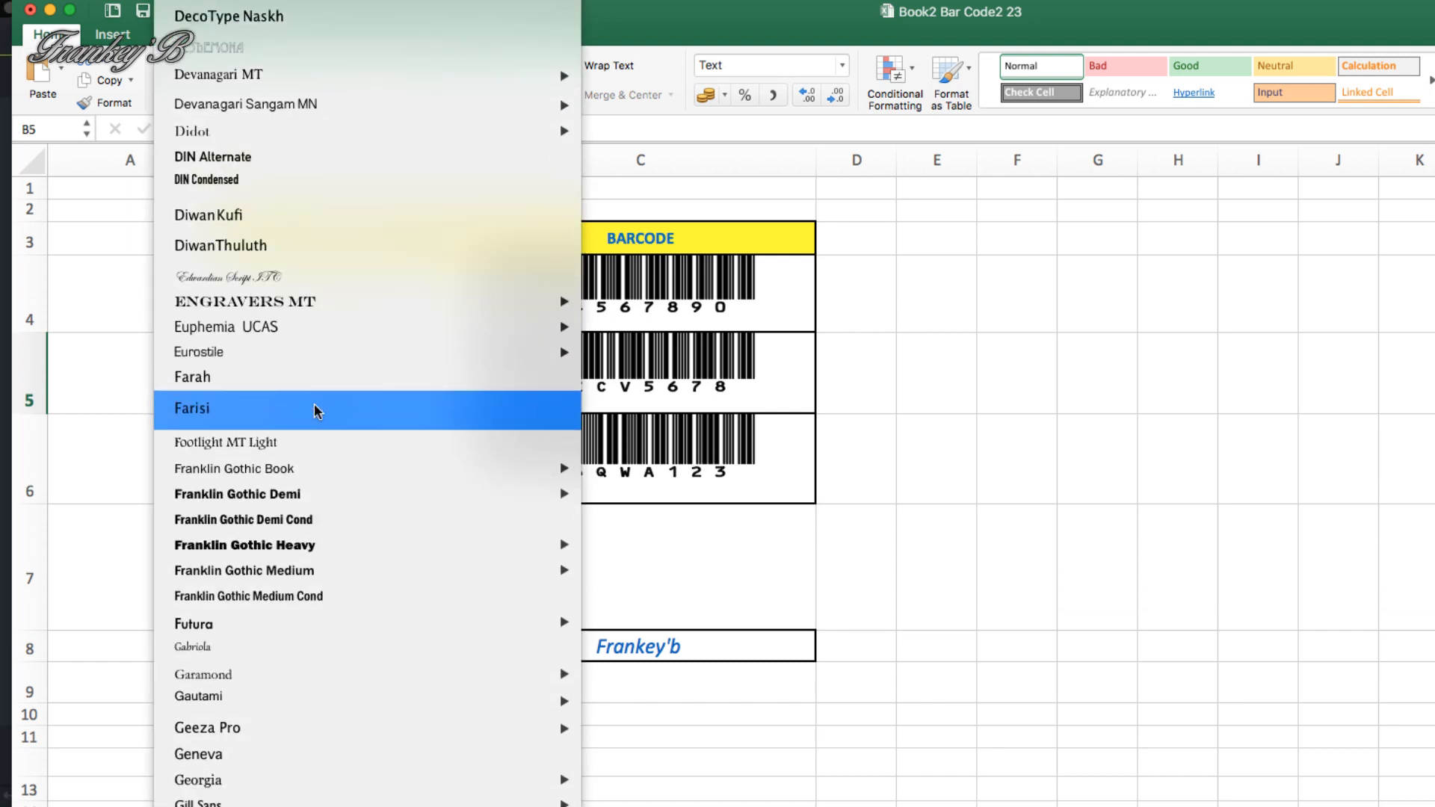
scroll(318, 410, "down", 10)
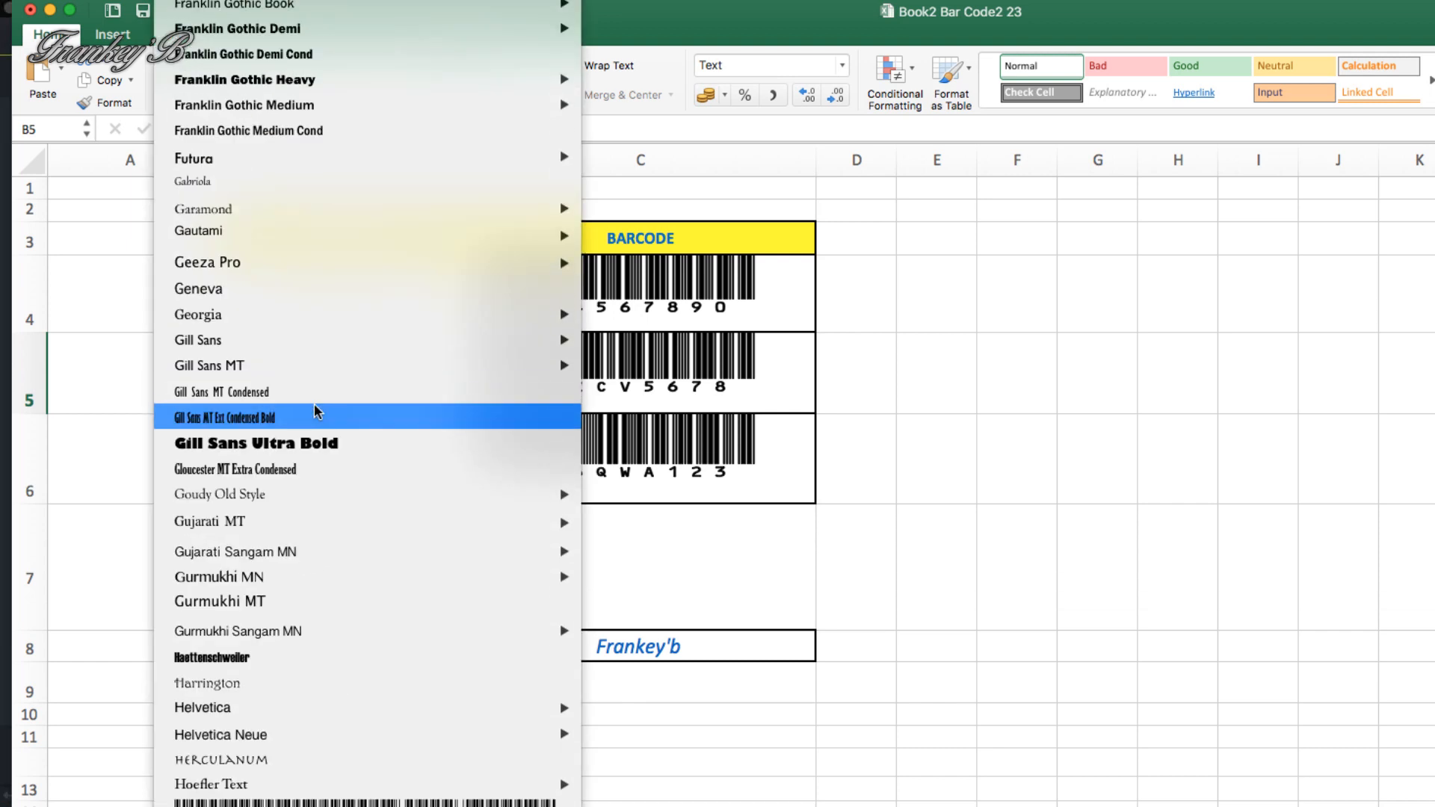
scroll(317, 410, "up", 15)
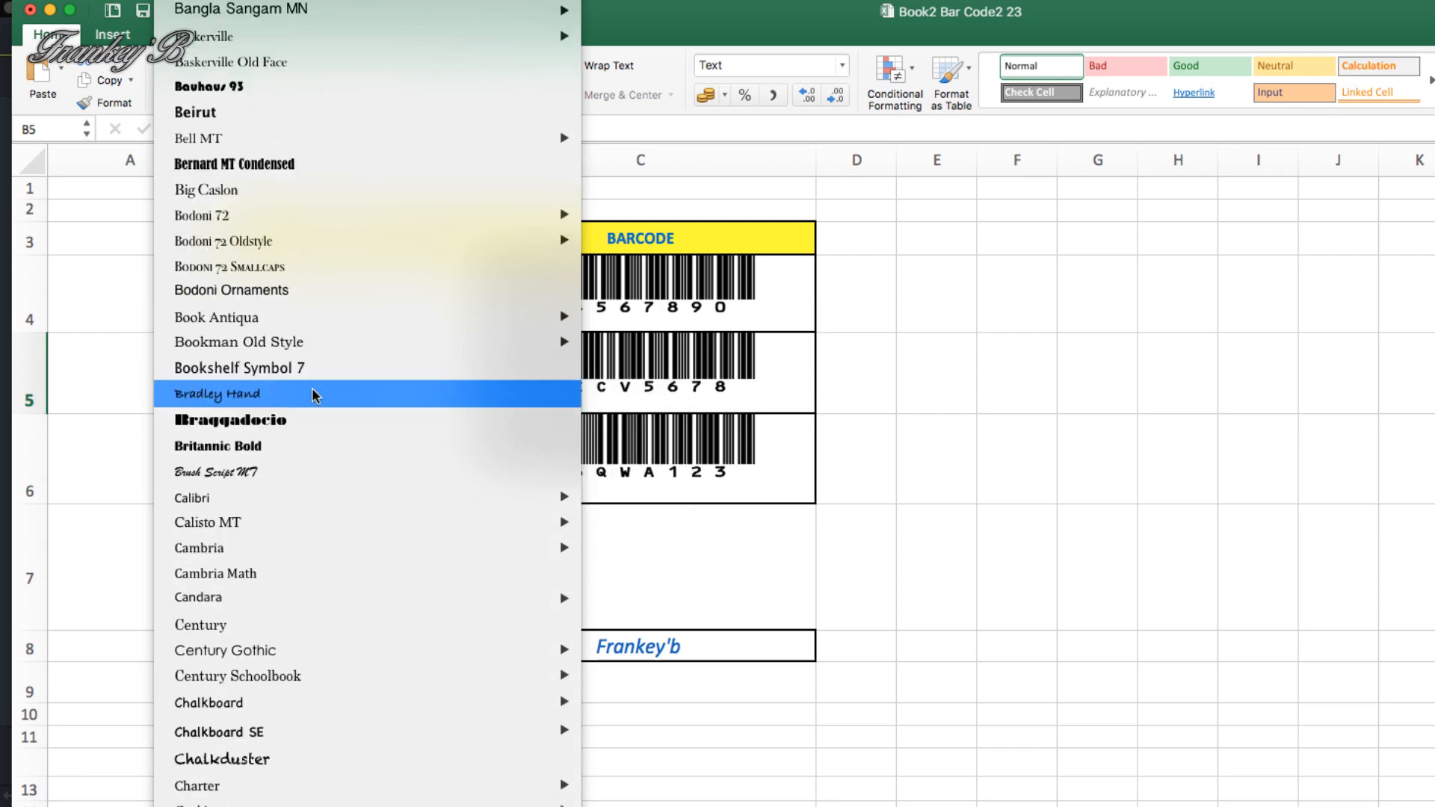
scroll(317, 396, "up", 15)
scroll(320, 512, "down", 20)
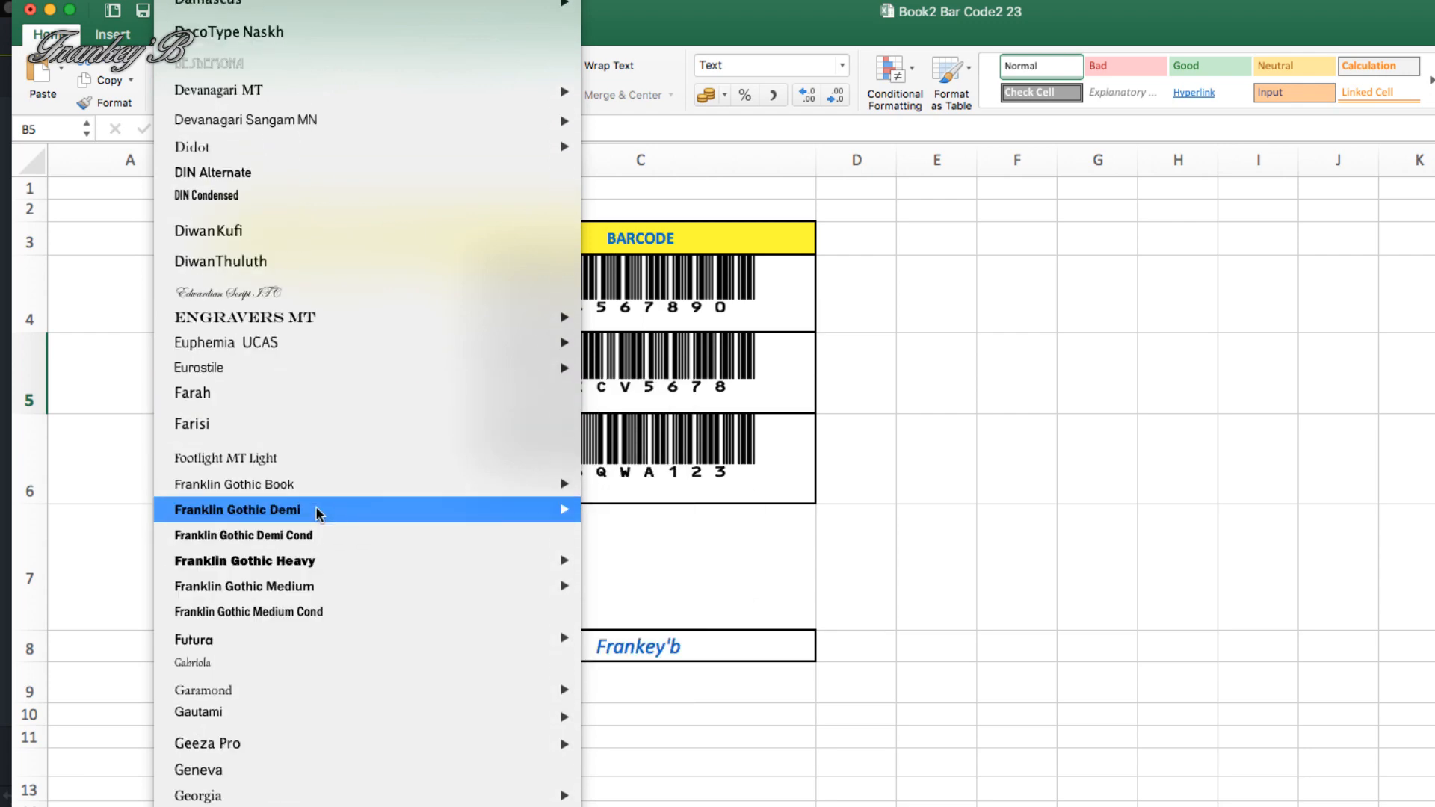
scroll(317, 513, "down", 10)
scroll(317, 508, "up", 10)
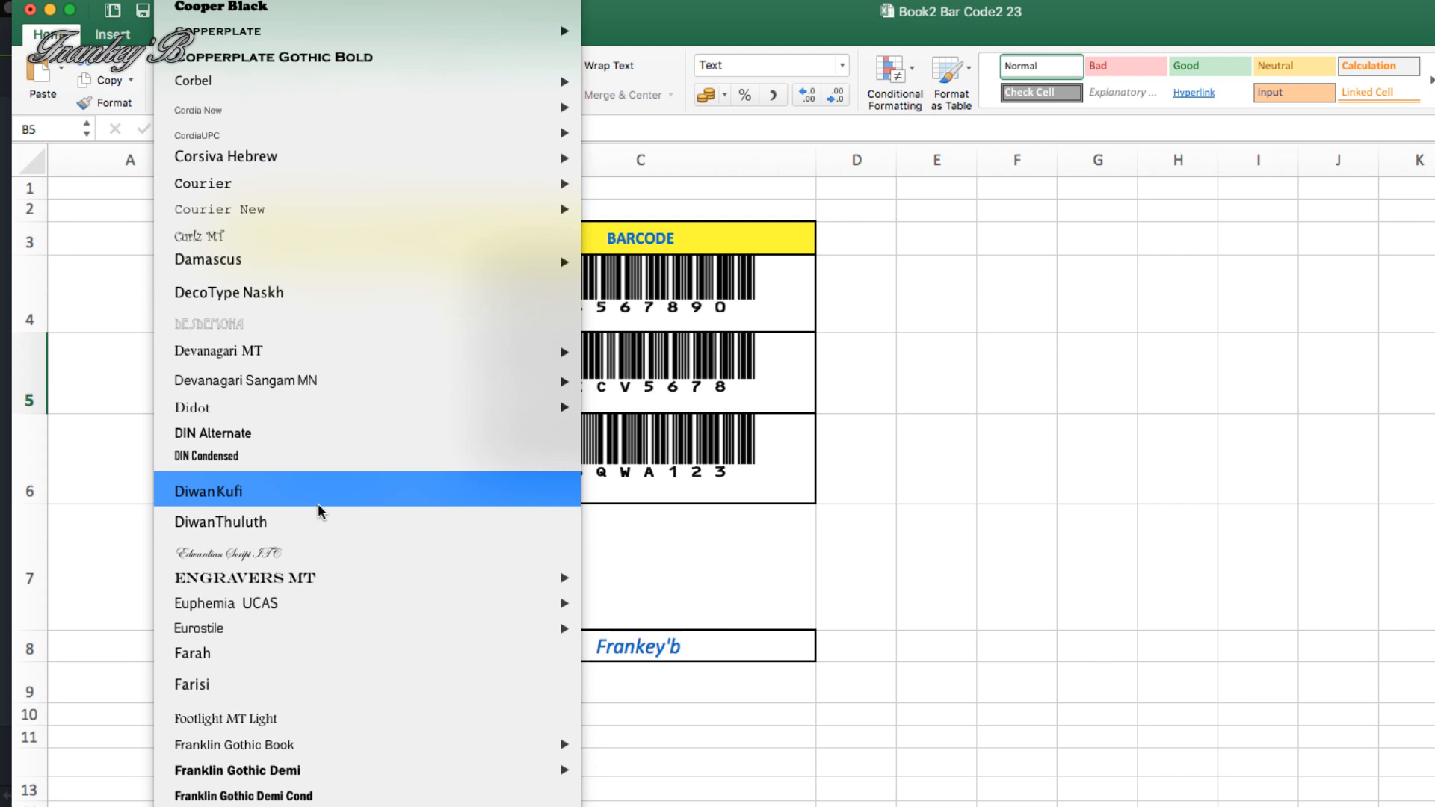
scroll(340, 490, "up", 8)
scroll(340, 489, "up", 10)
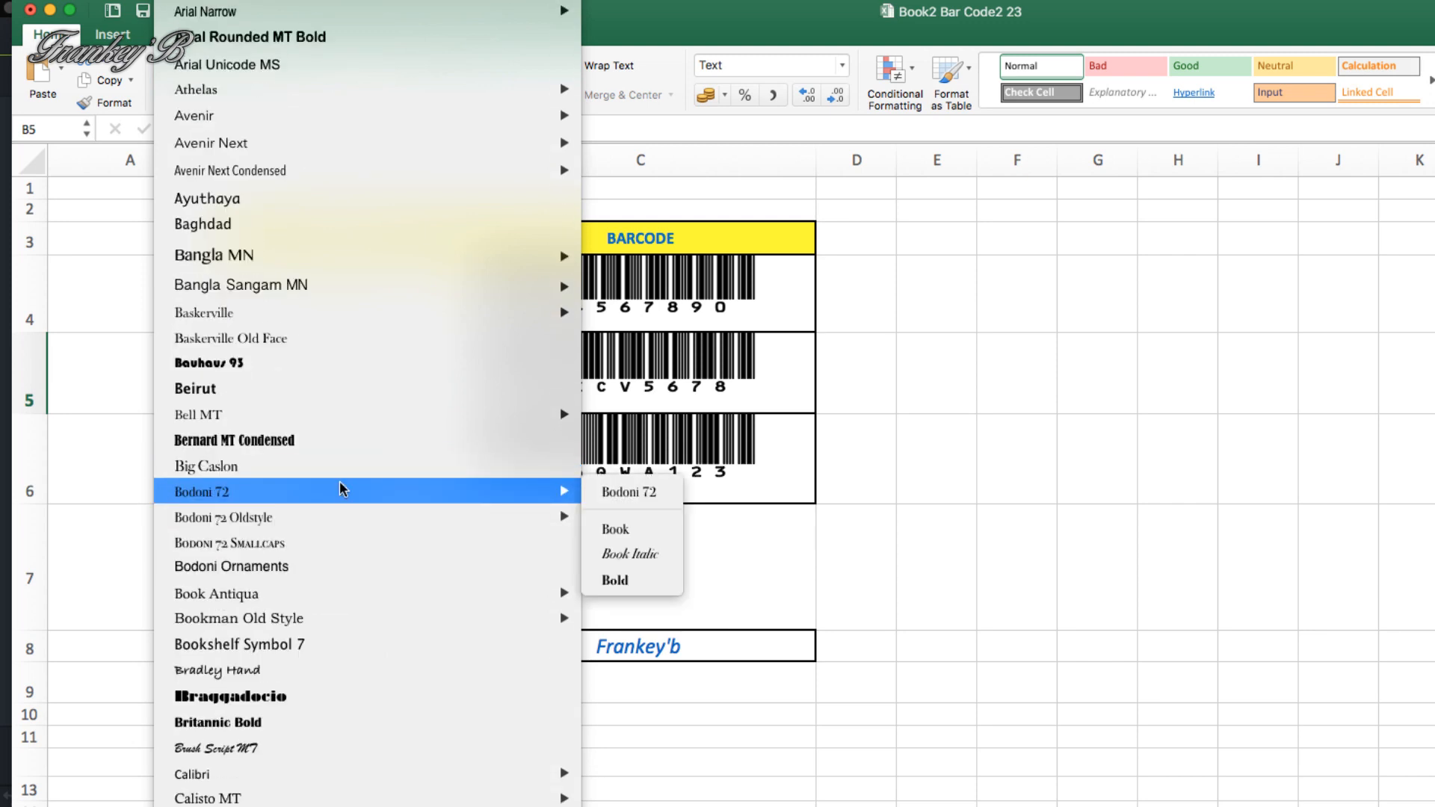
scroll(341, 489, "down", 10)
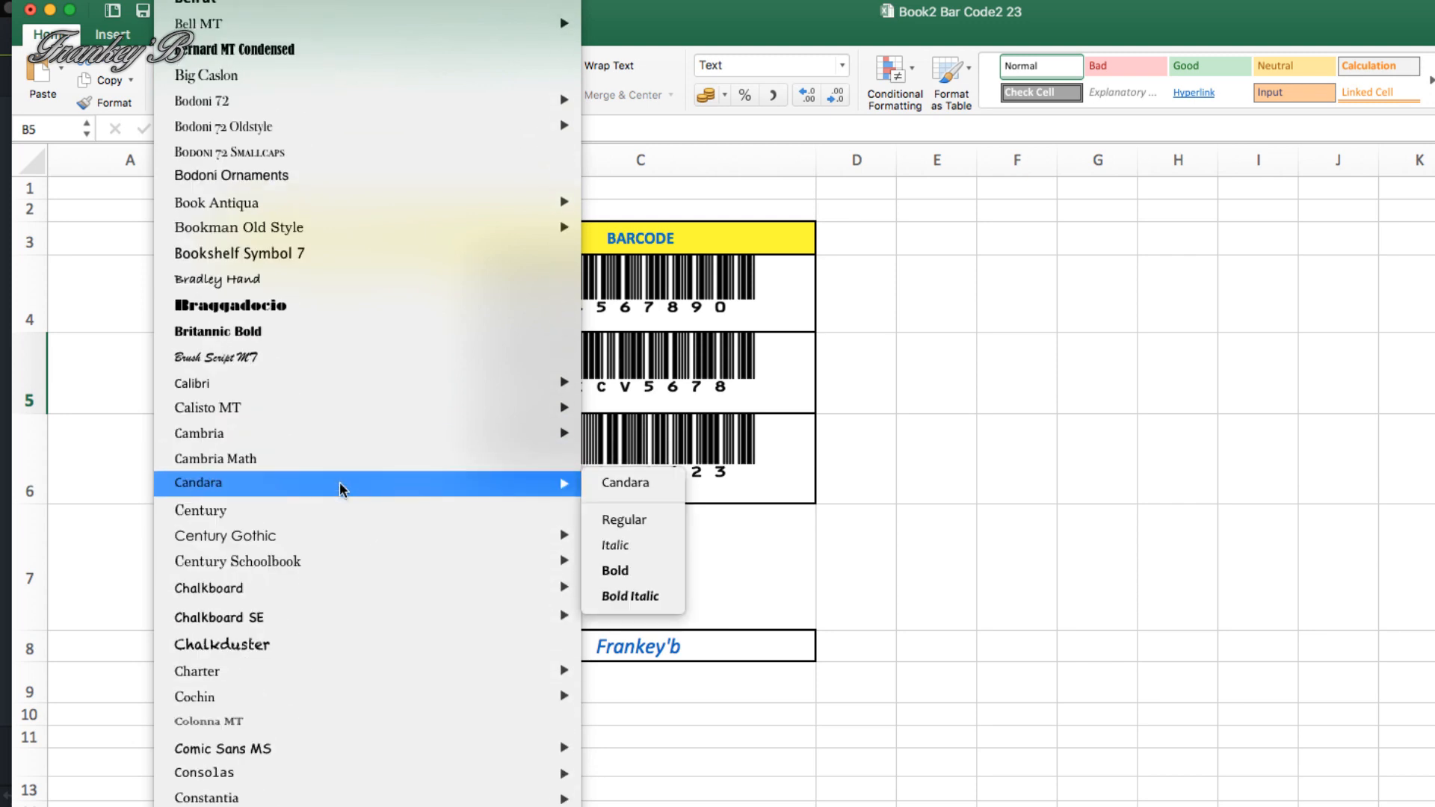
scroll(342, 491, "down", 4)
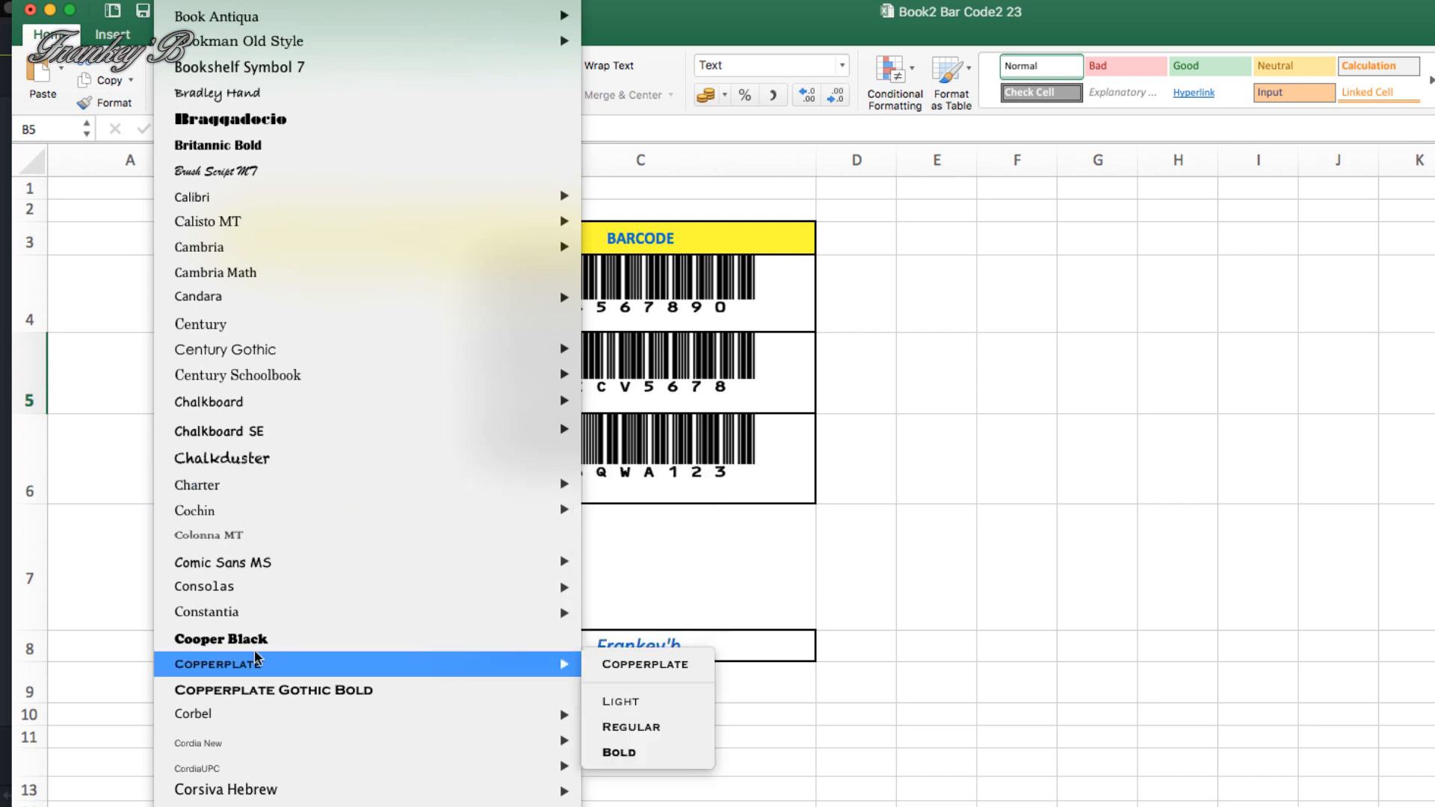
scroll(327, 22, "up", 2)
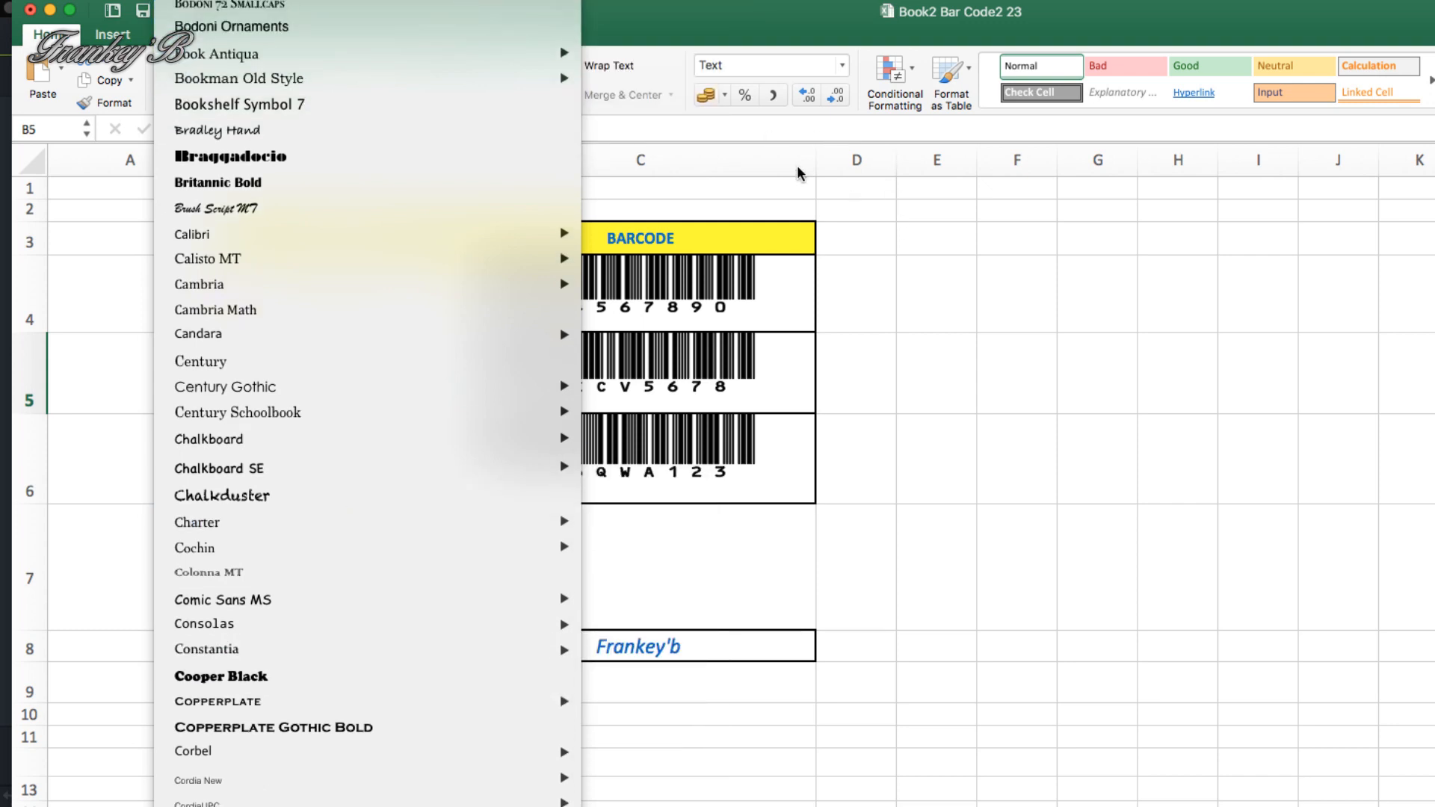
key("Escape")
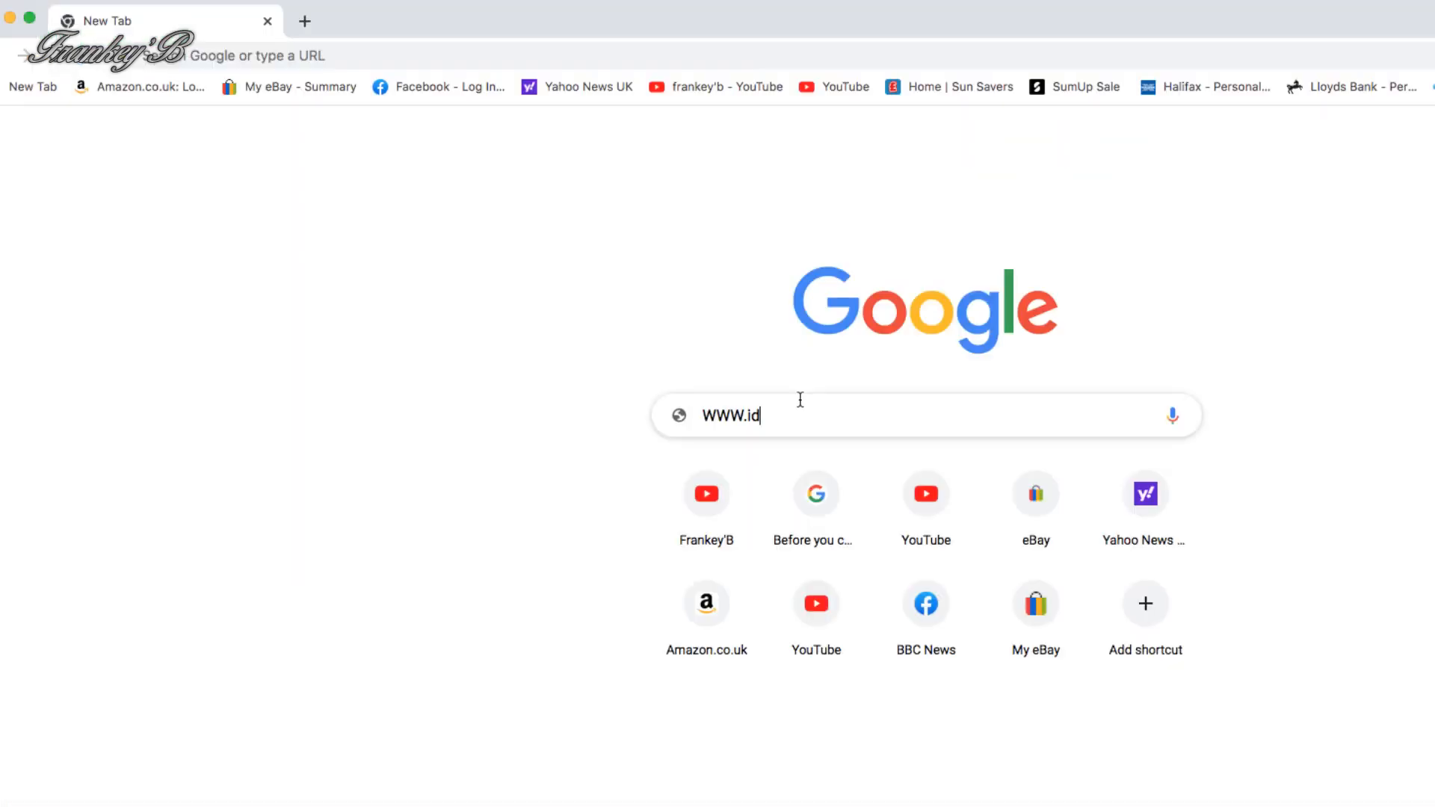
type("a")
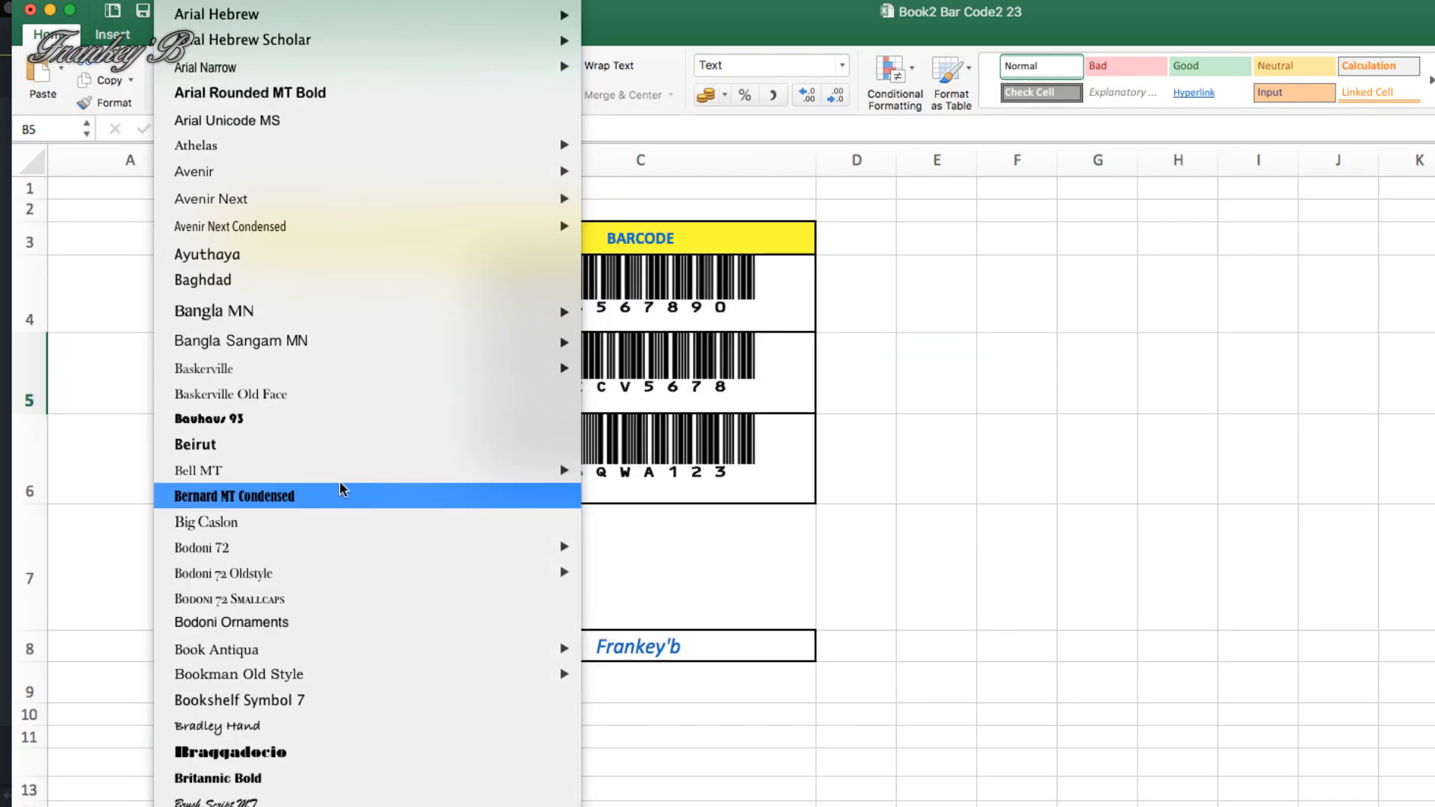
scroll(341, 489, "down", 10)
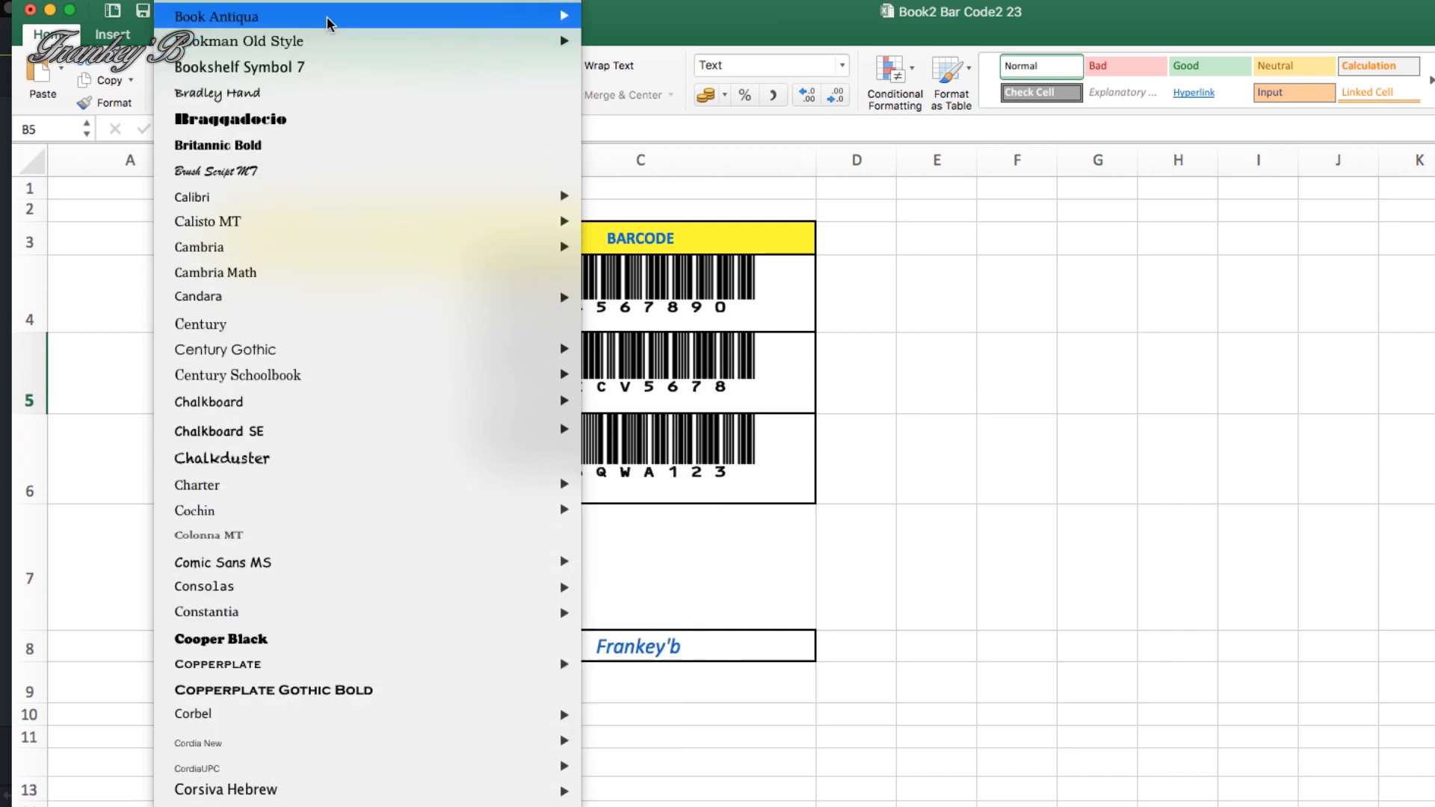
left_click(748, 159)
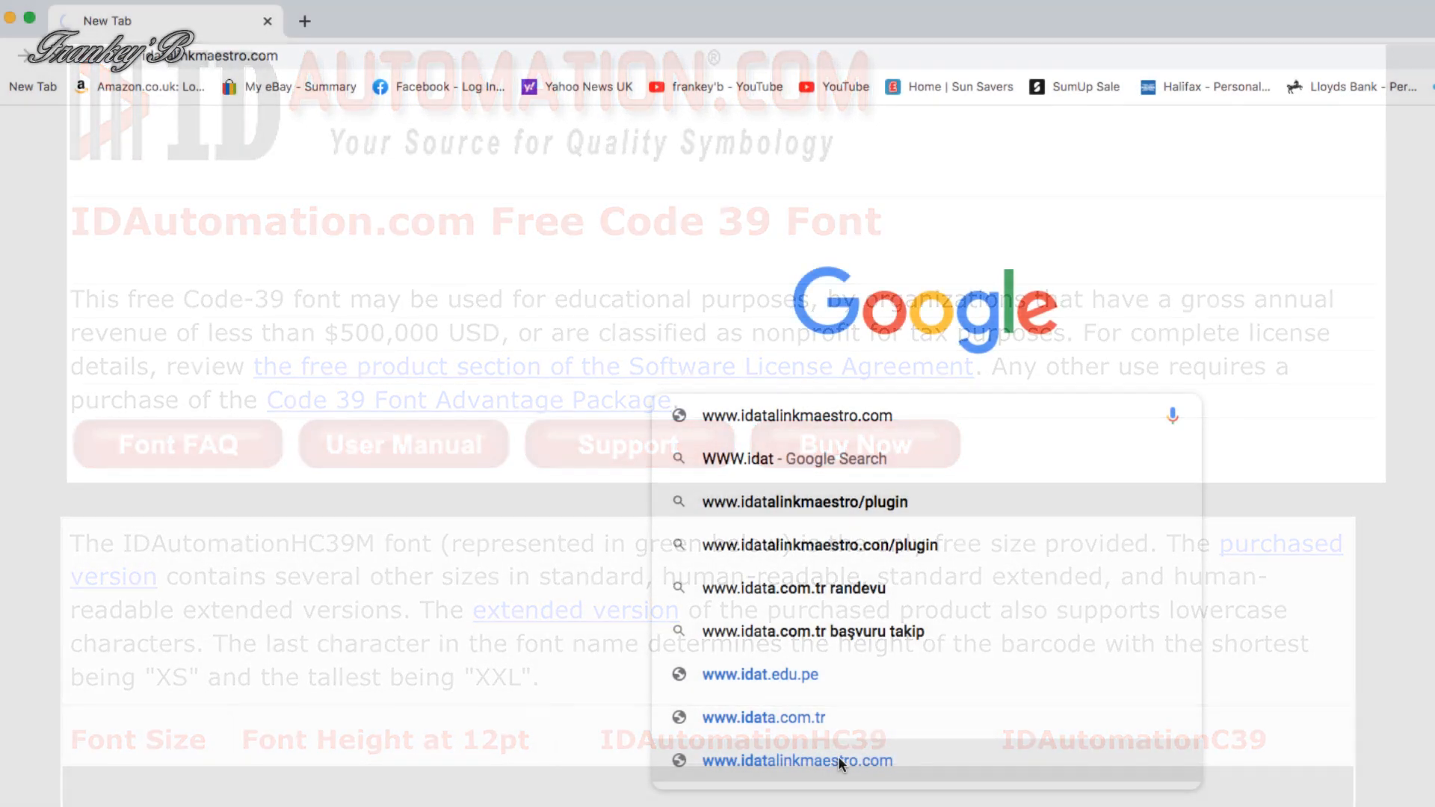
left_click(837, 757)
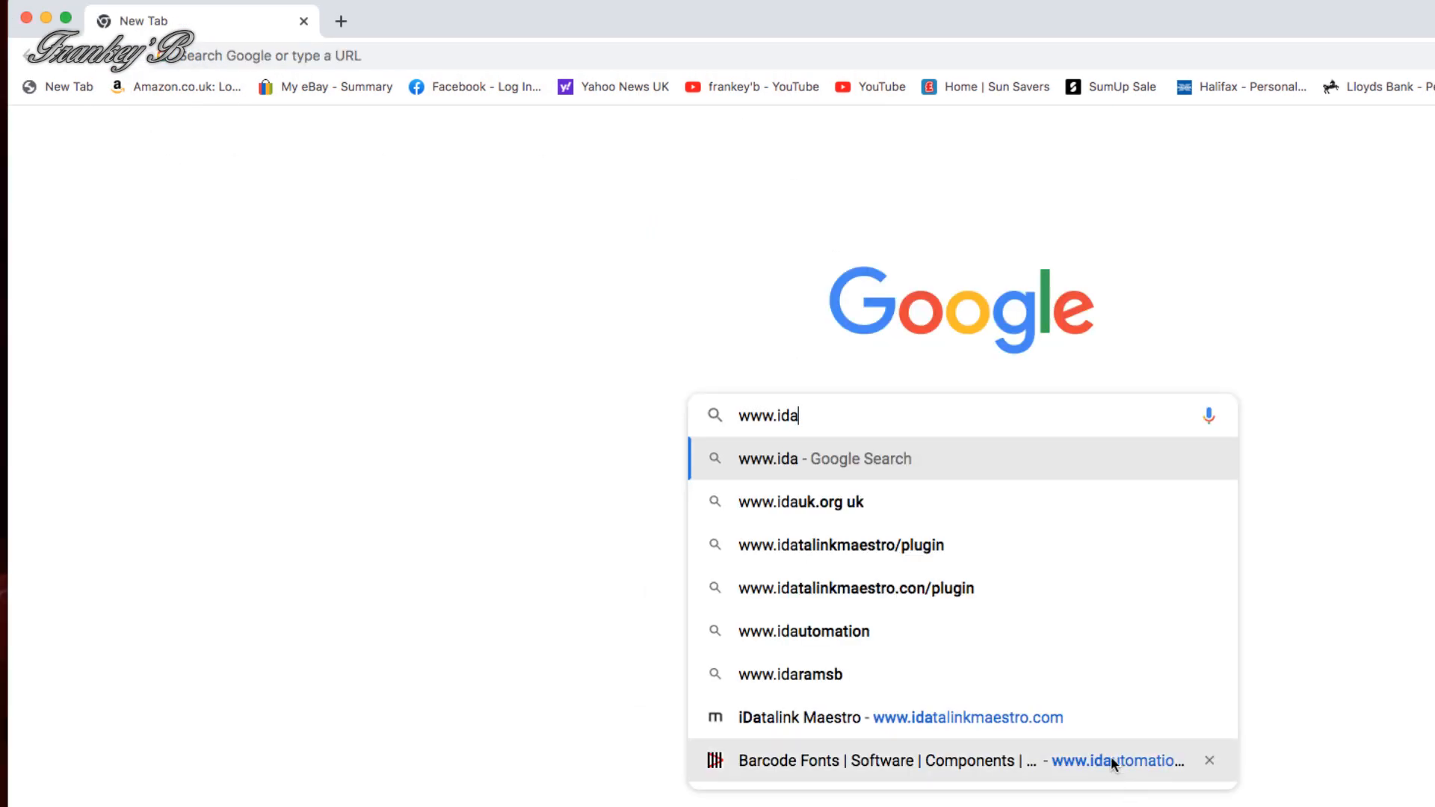
left_click(1110, 759)
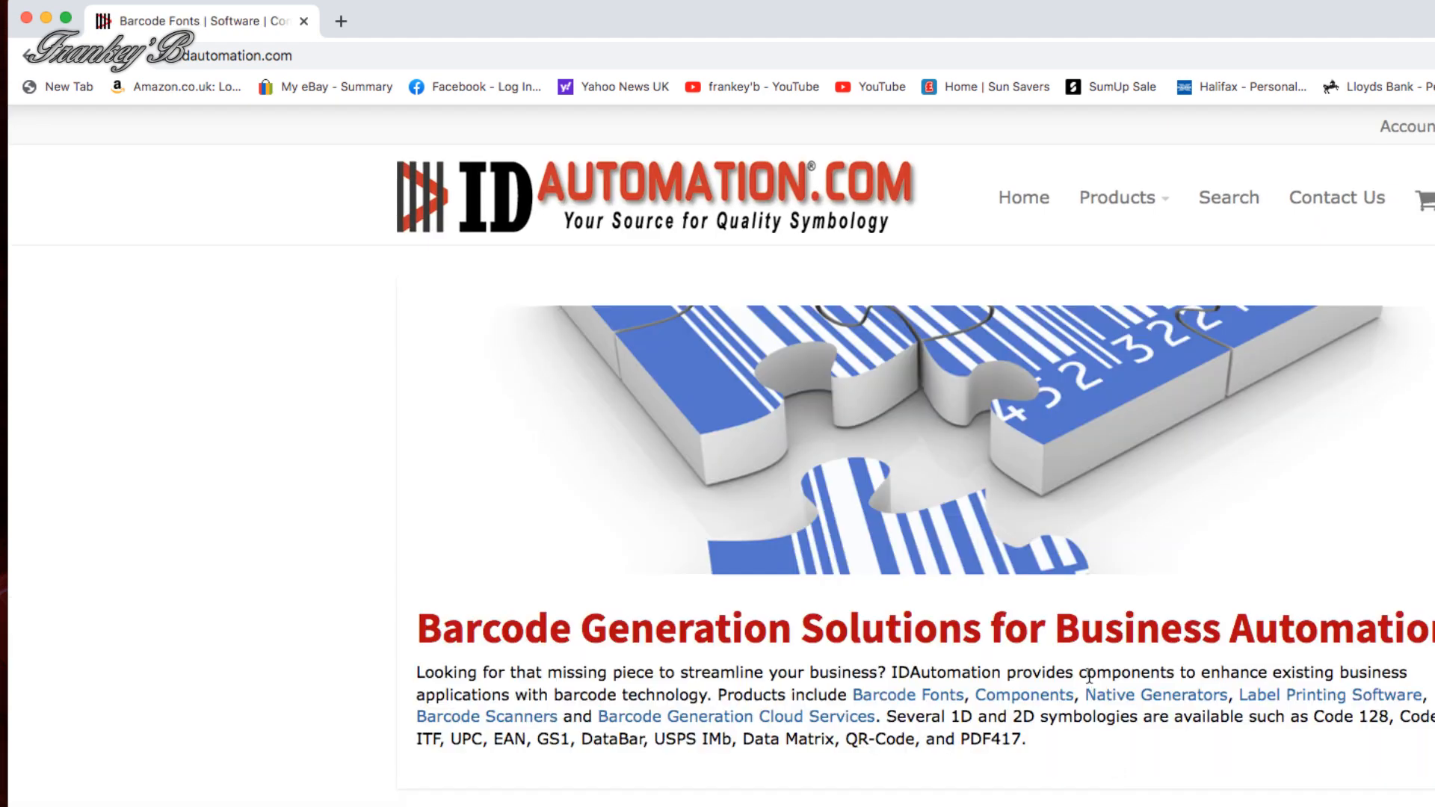
Examine the IDAutomation home page and its Products categories for barcode fonts
scroll(1088, 677, "down", 3)
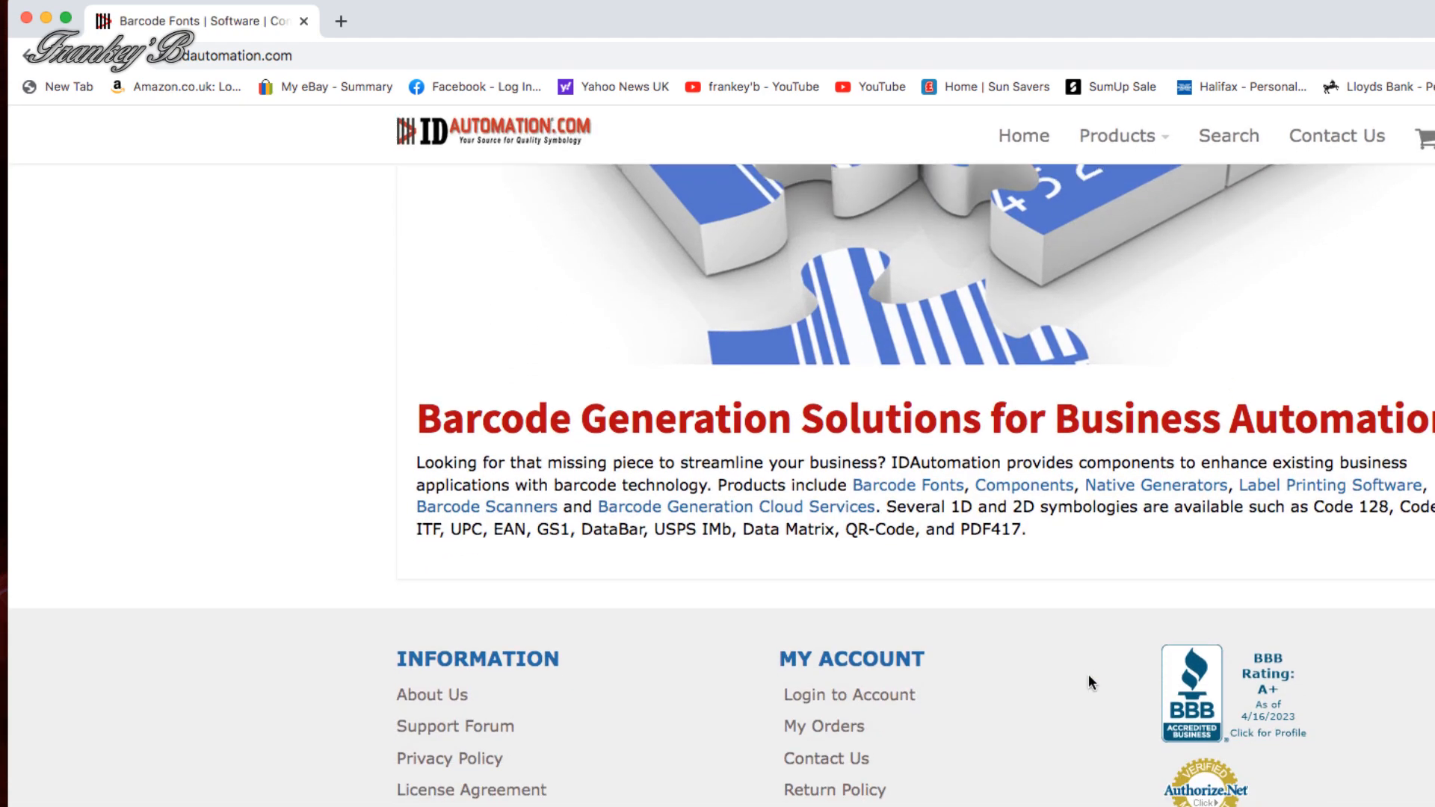
scroll(1088, 673, "up", 3)
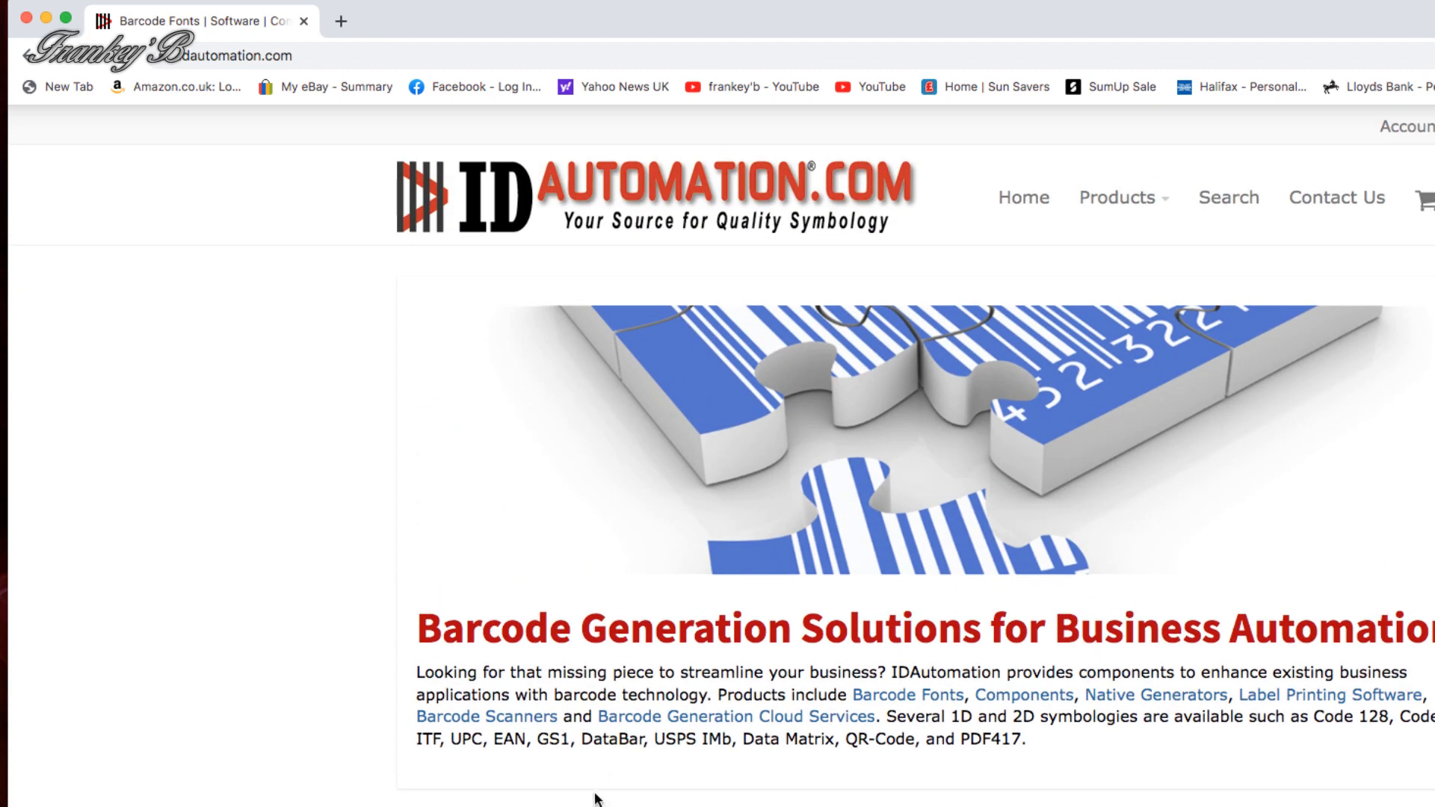
scroll(945, 804, "down", 3)
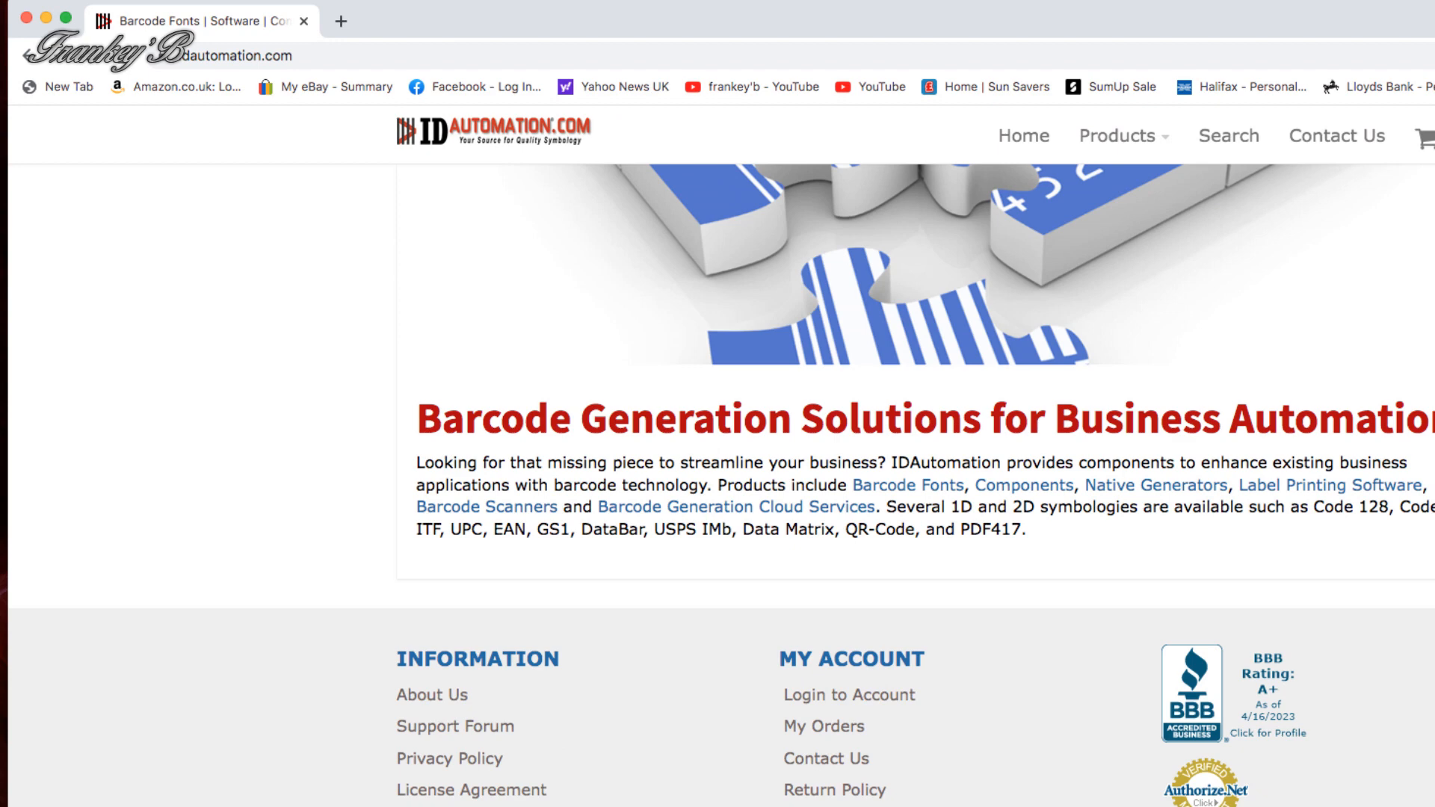
scroll(720, 485, "up", 3)
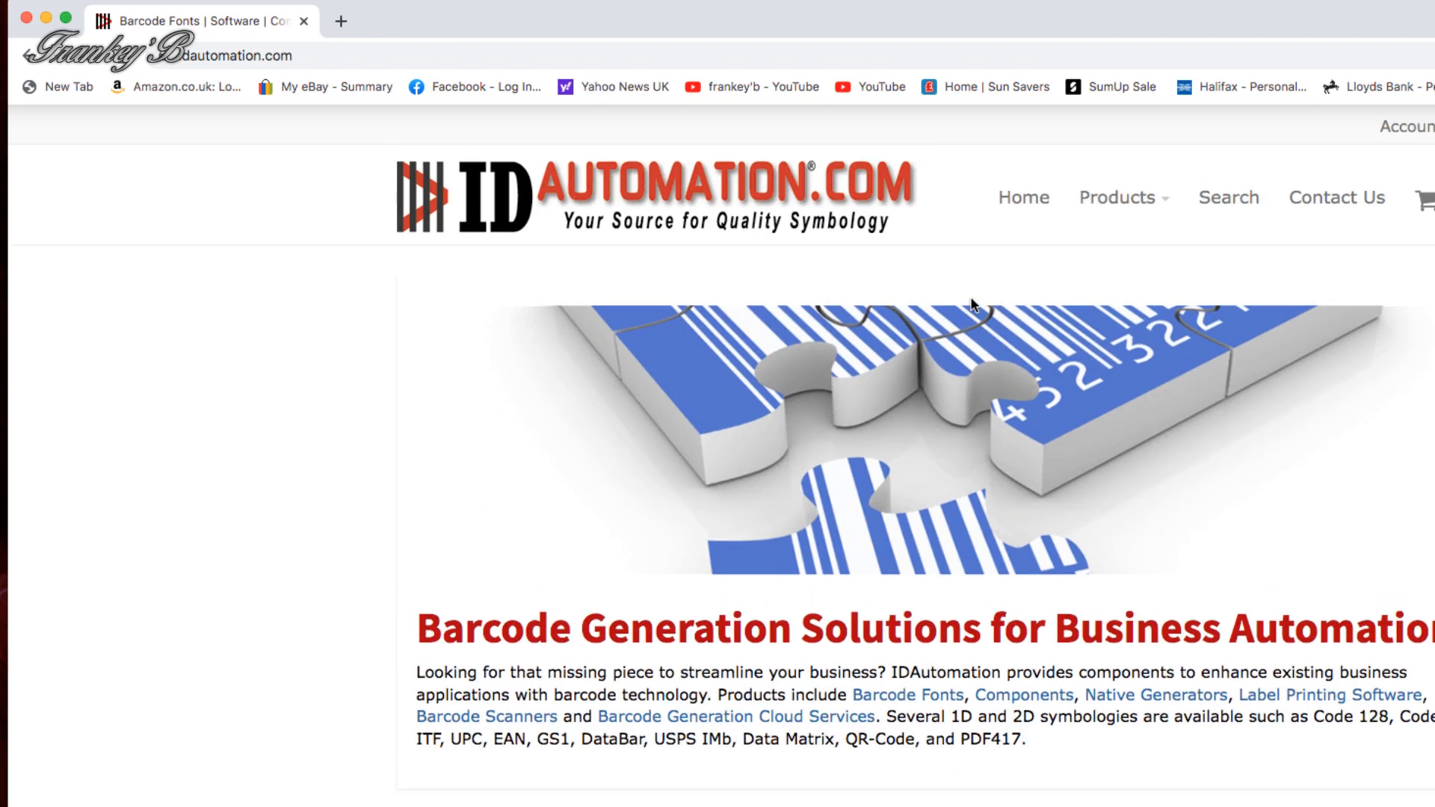
left_click(1023, 198)
scroll(1041, 675, "down", 3)
mouse_move(1117, 135)
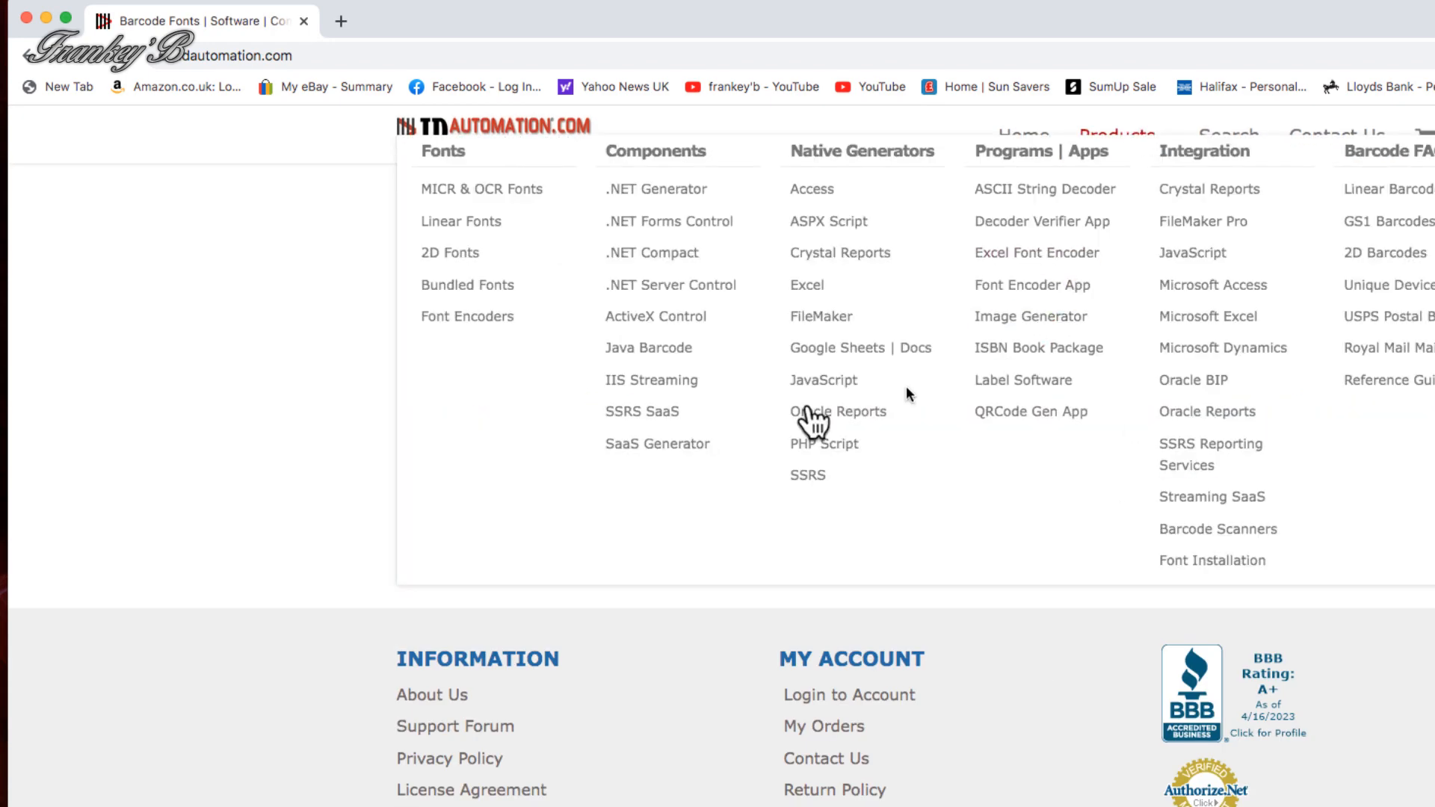